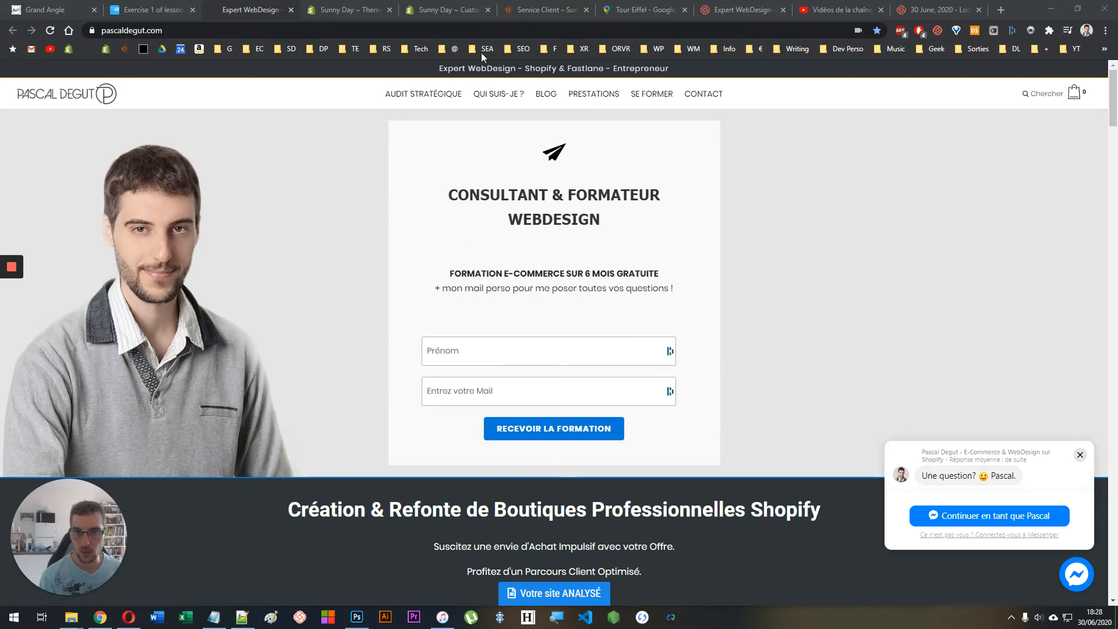
- Close the developer tools on Sunny Day's Service Client page and view the page down to its contact form
click(545, 11)
scroll(474, 250, up, 7)
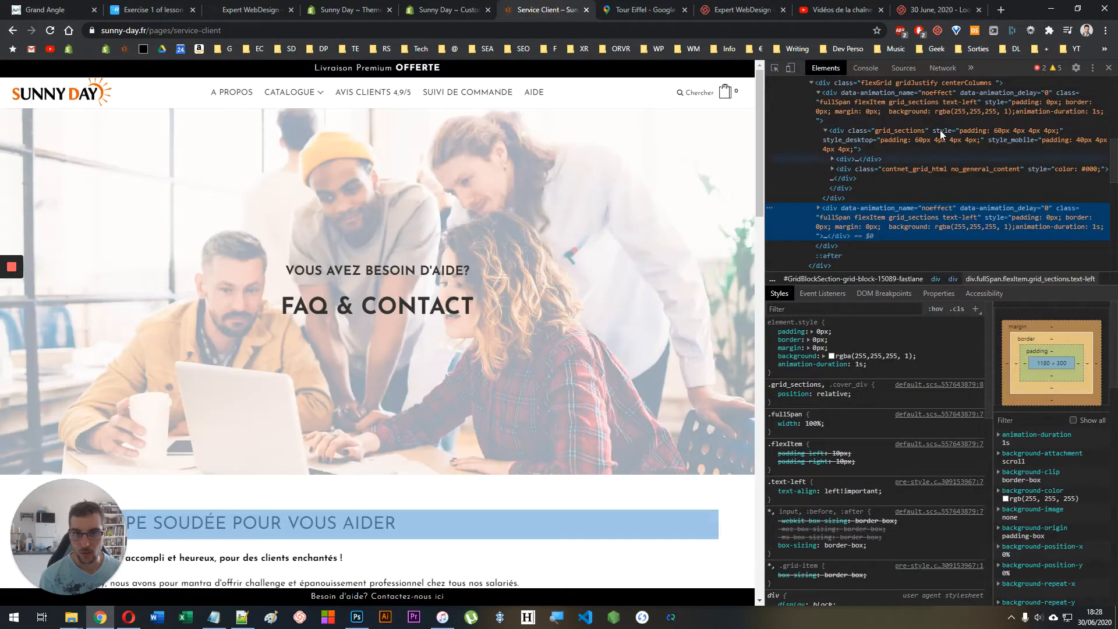
click(1109, 68)
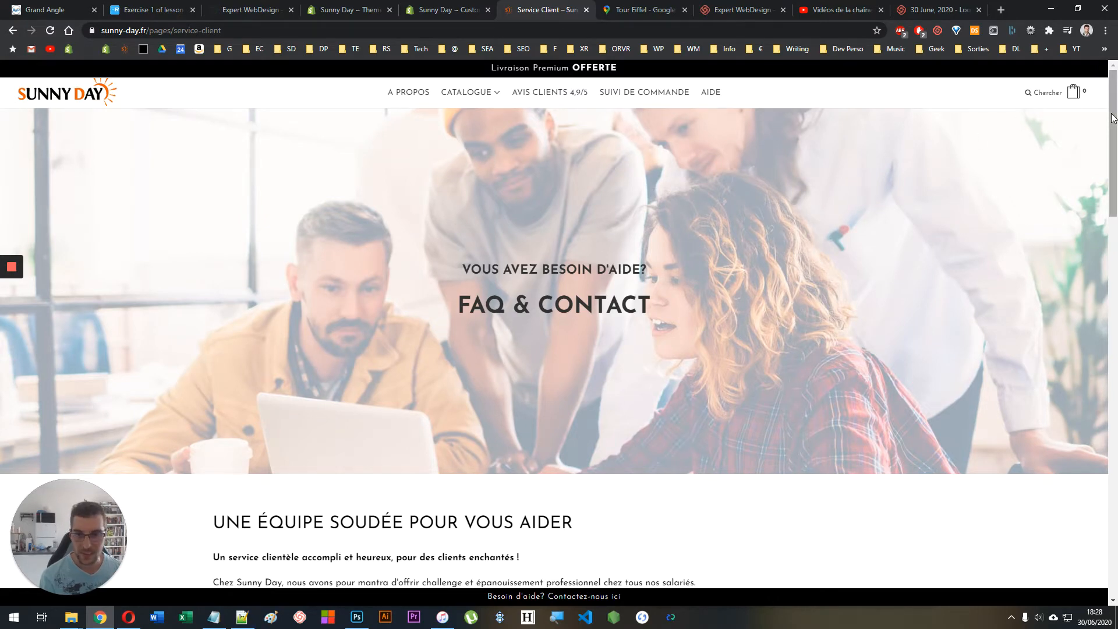
drag(1112, 117, 1094, 142)
scroll(94, 394, down, 15)
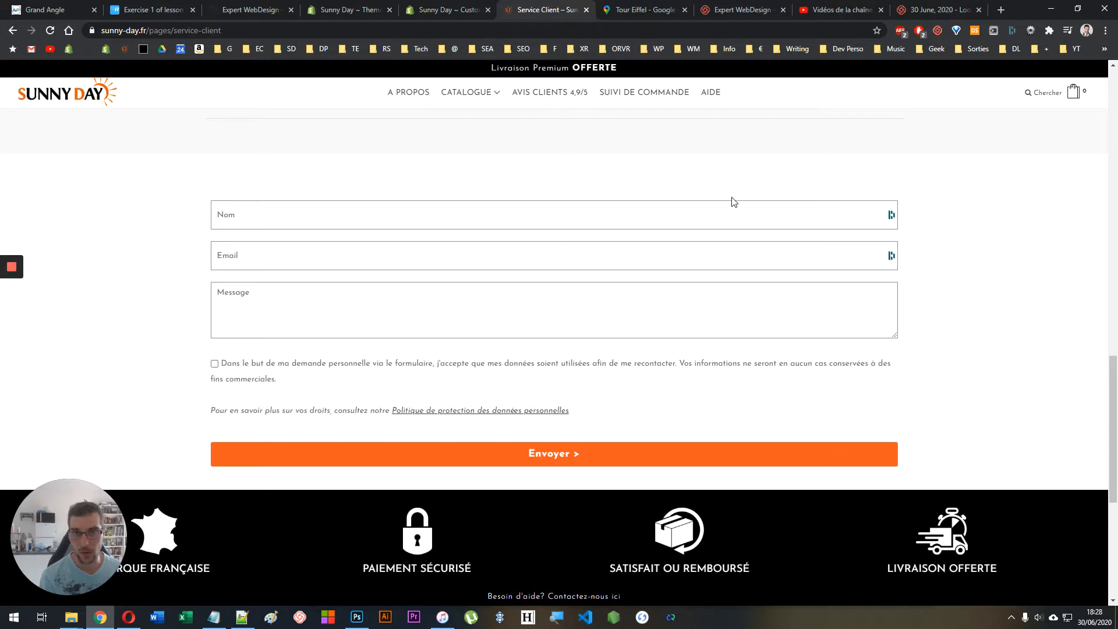
- Switch to Google Maps and open the map embedding option in the sharing dialog for the Tour Eiffel
click(634, 10)
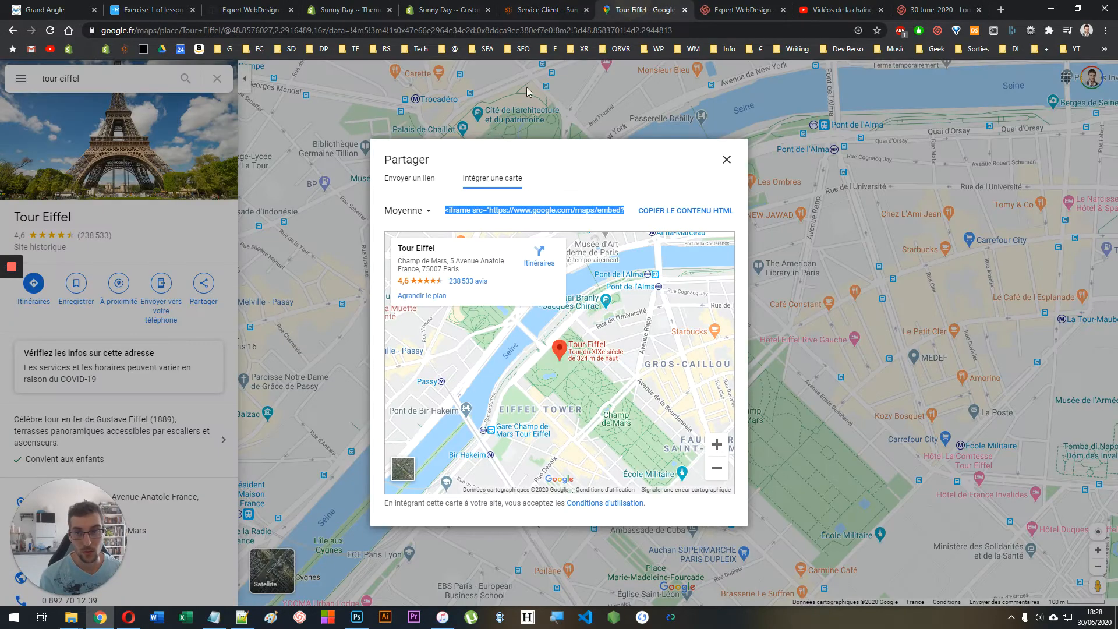
click(349, 144)
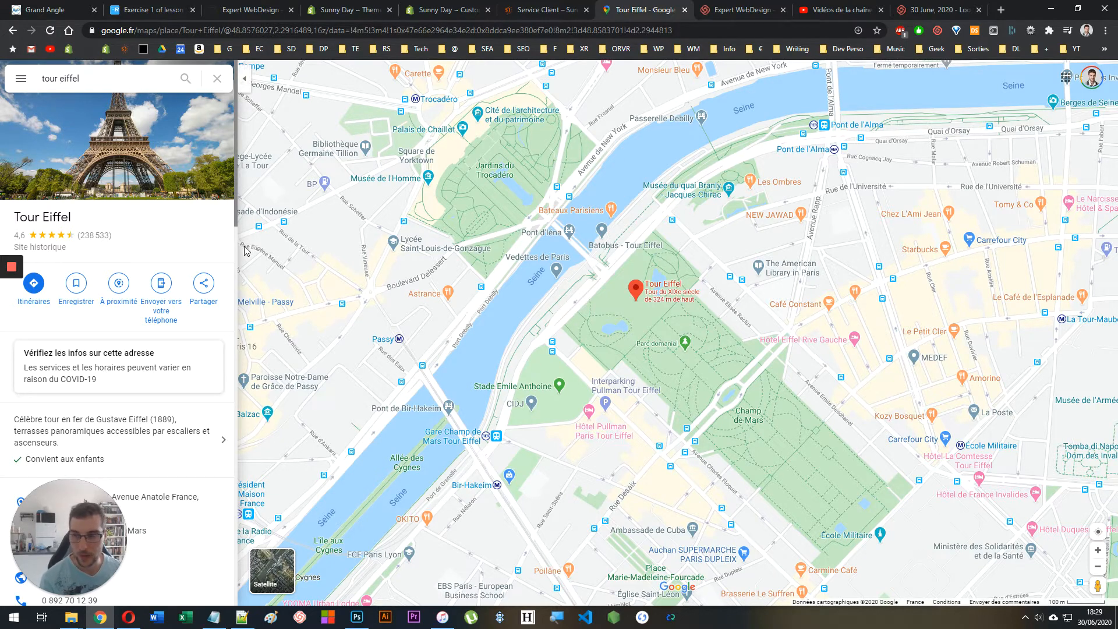
click(203, 284)
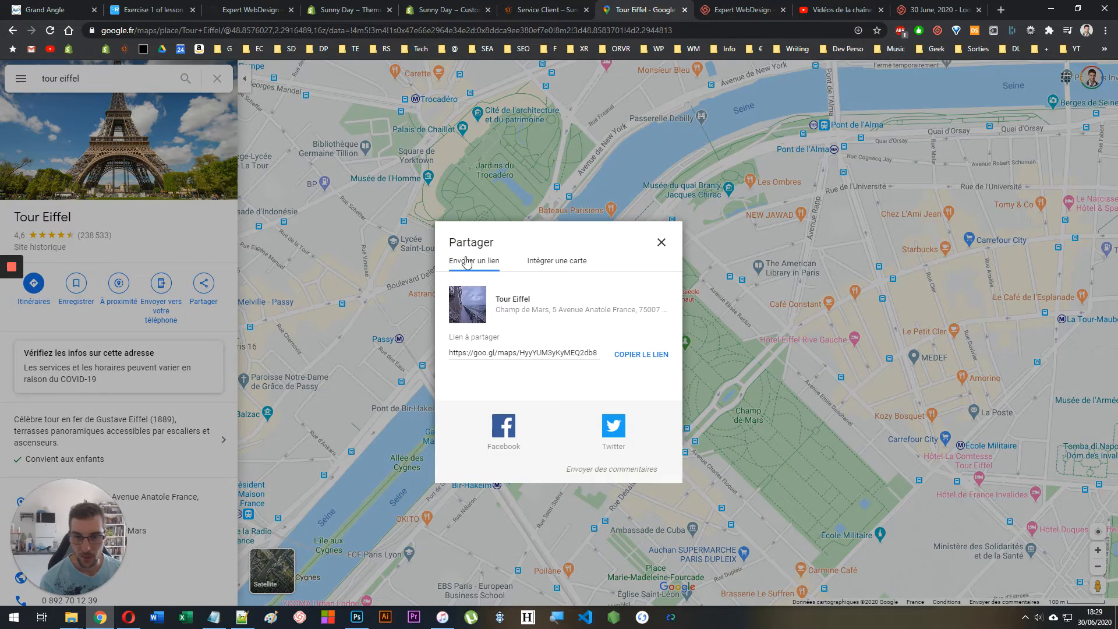
click(566, 268)
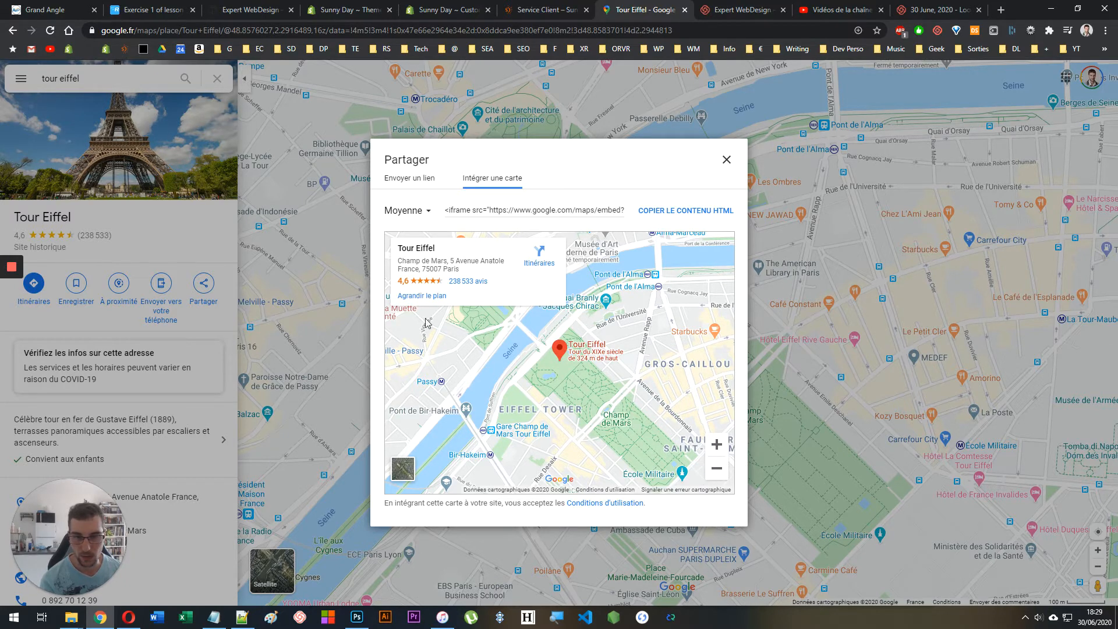
- Examine the Tour Eiffel map's iframe embed code through to its width, height and frameborder attributes
click(463, 209)
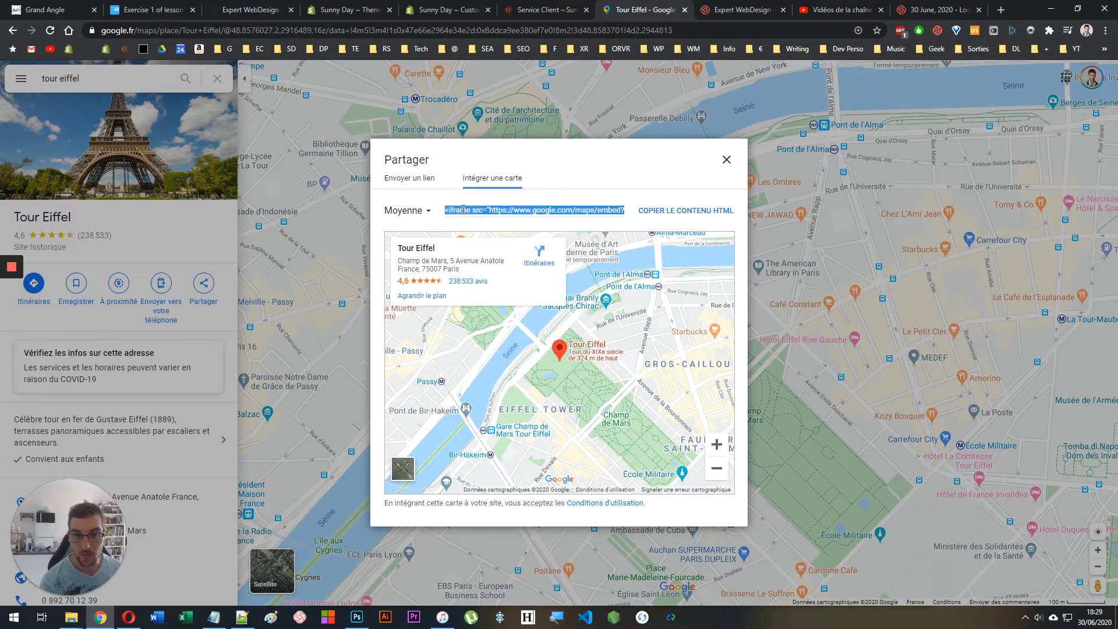
click(462, 209)
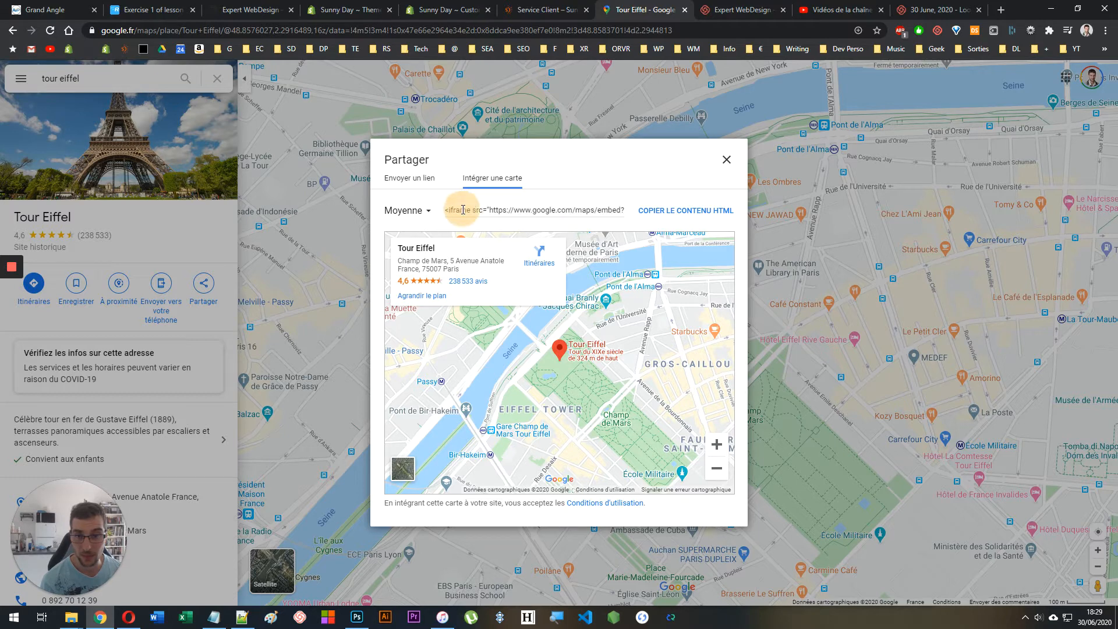
click(453, 214)
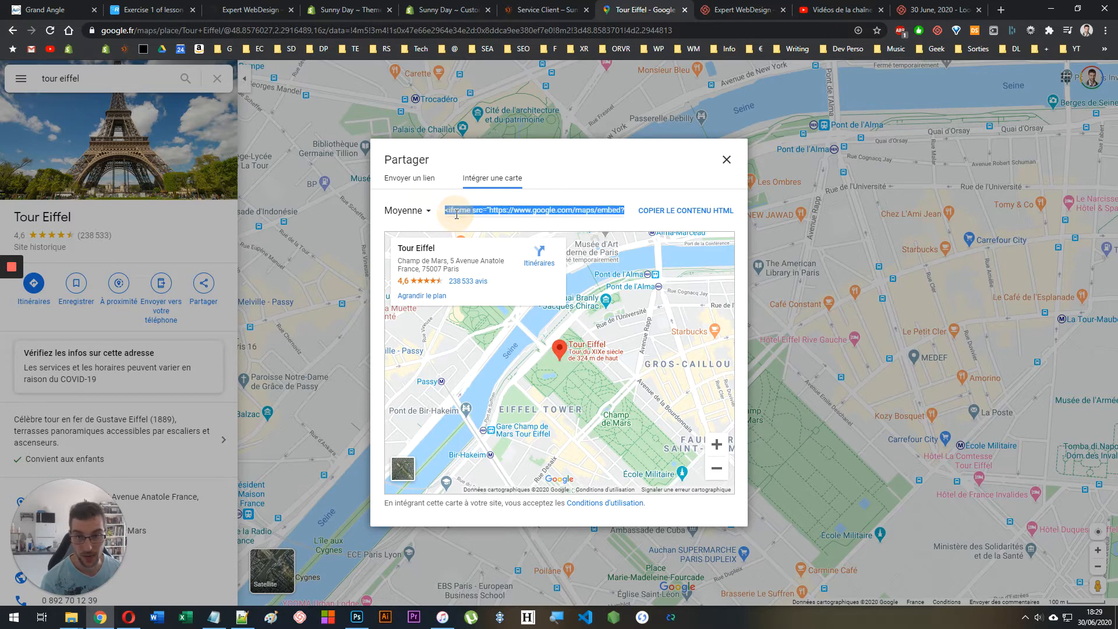
click(470, 215)
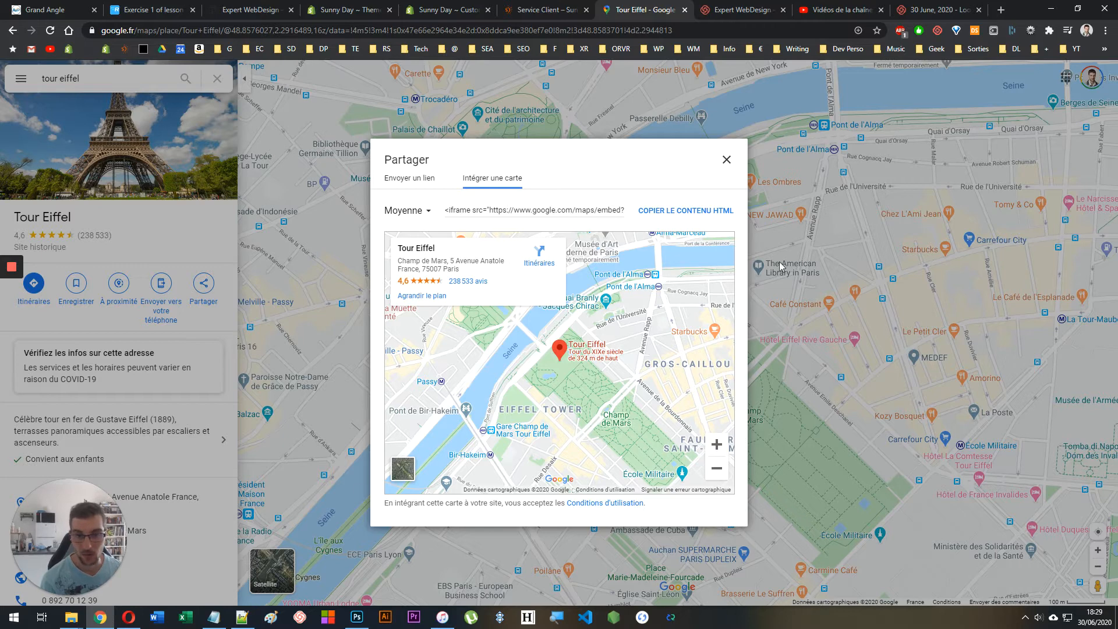
click(590, 212)
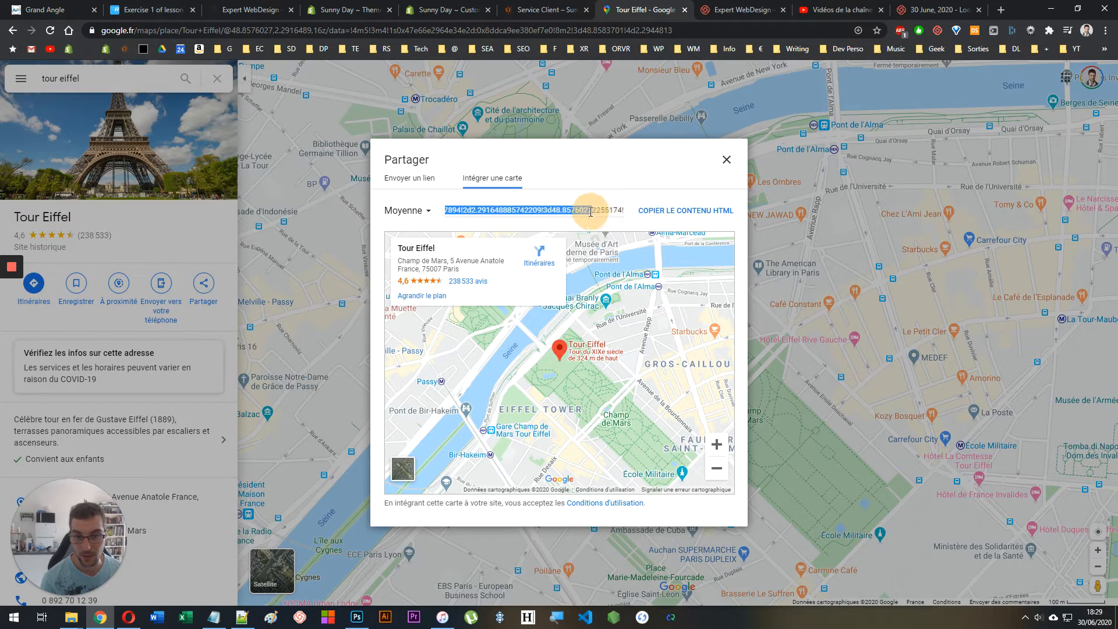
drag(590, 211, 629, 213)
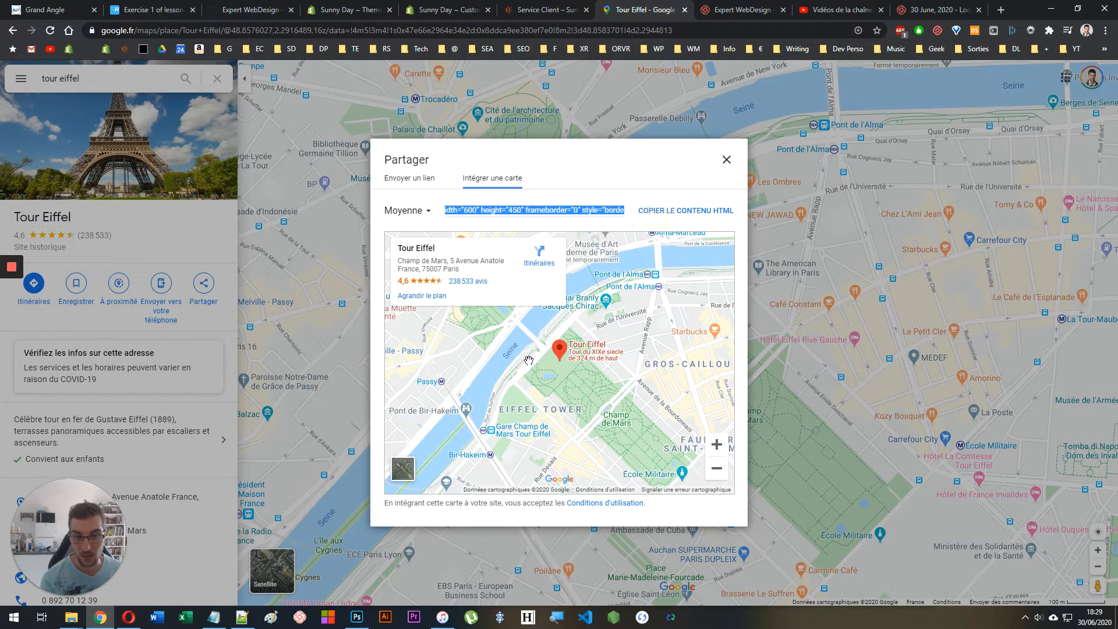
click(545, 214)
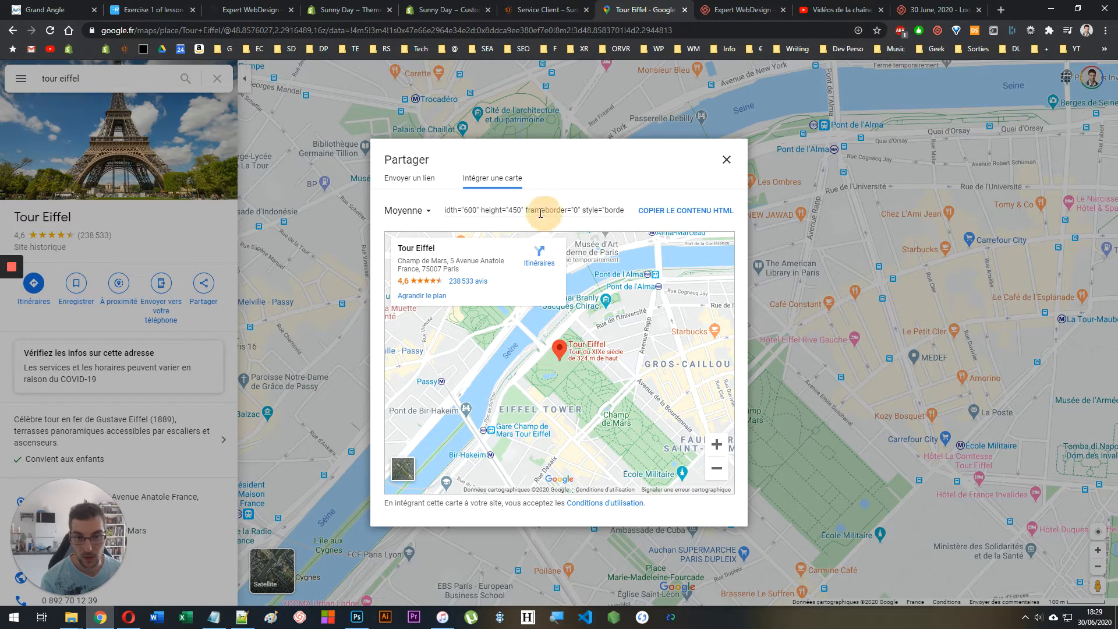
click(466, 211)
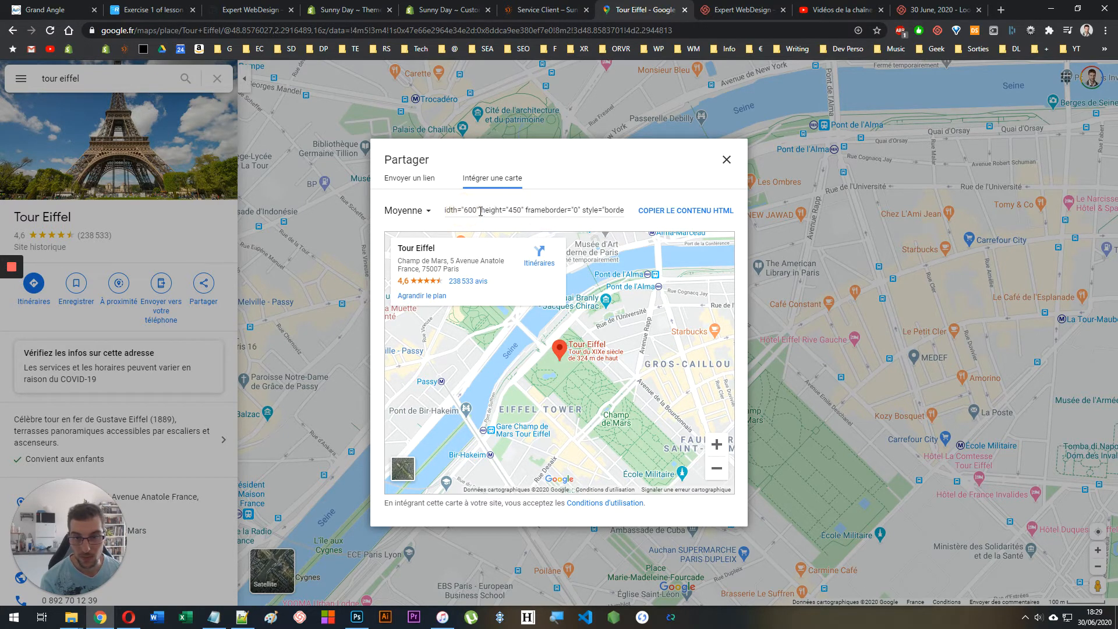
drag(472, 211, 457, 210)
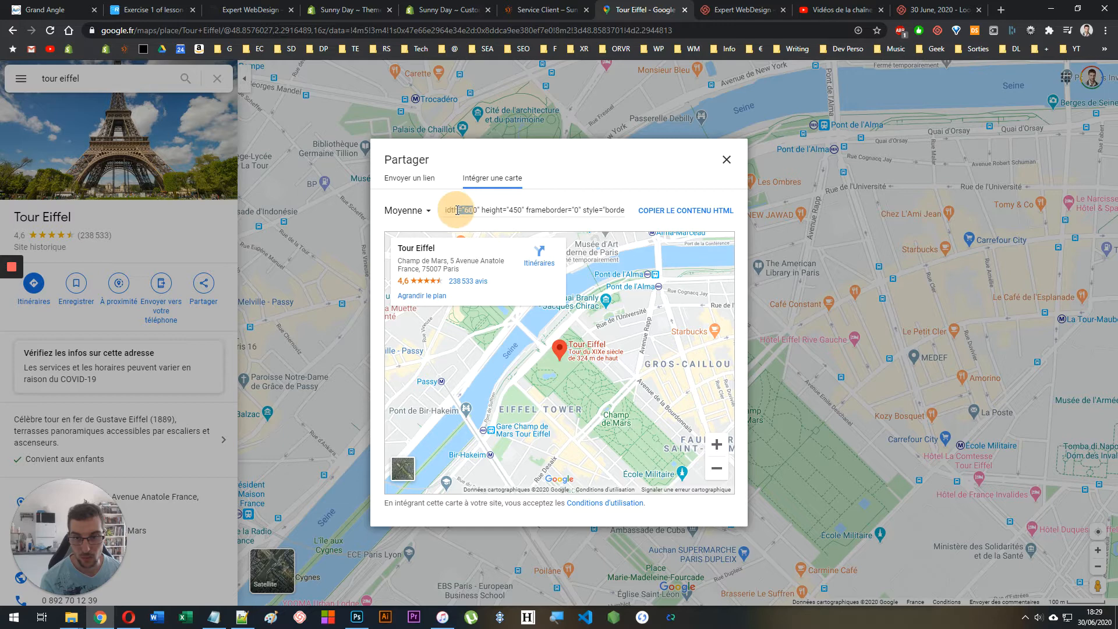
click(507, 211)
drag(570, 211, 492, 215)
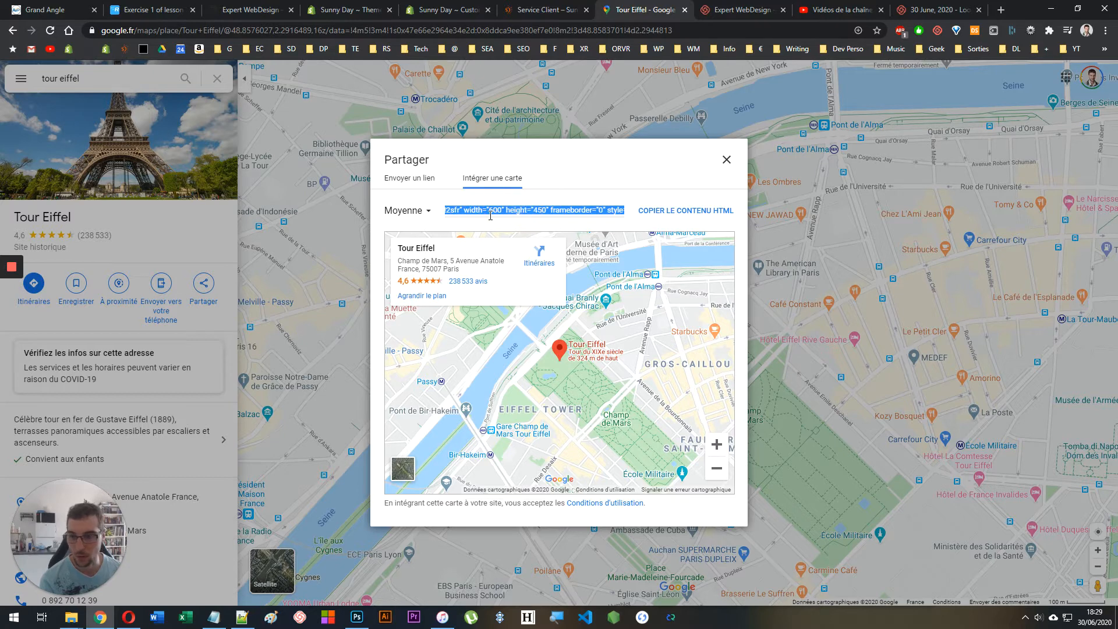
click(490, 216)
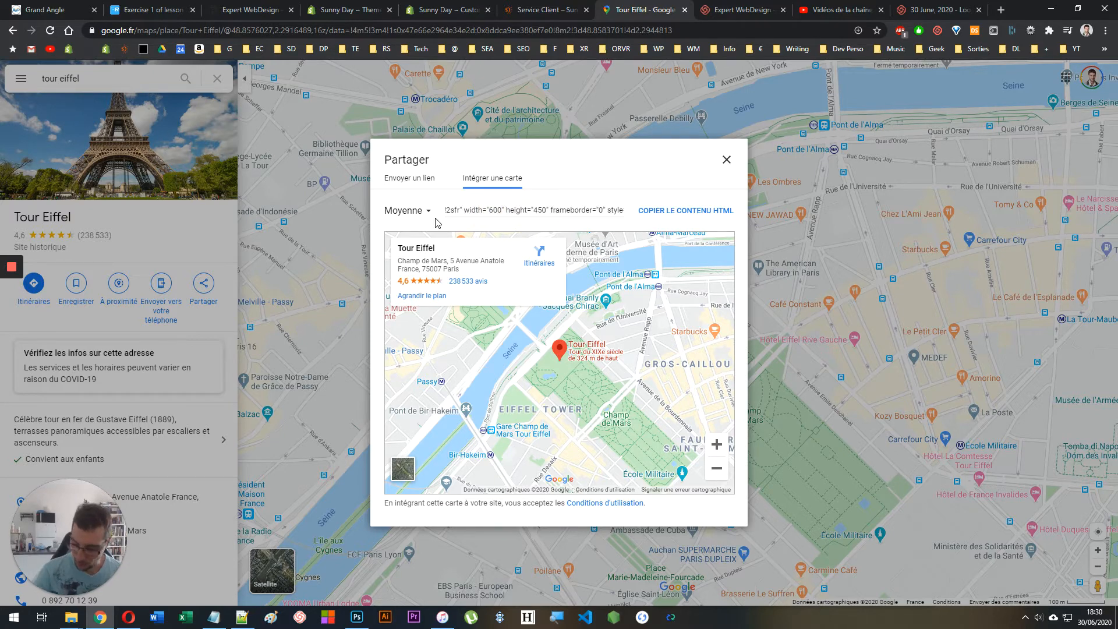
- Try the Grande size for the embedded map, inspect its iframe code, and return the size to Moyenne
click(401, 212)
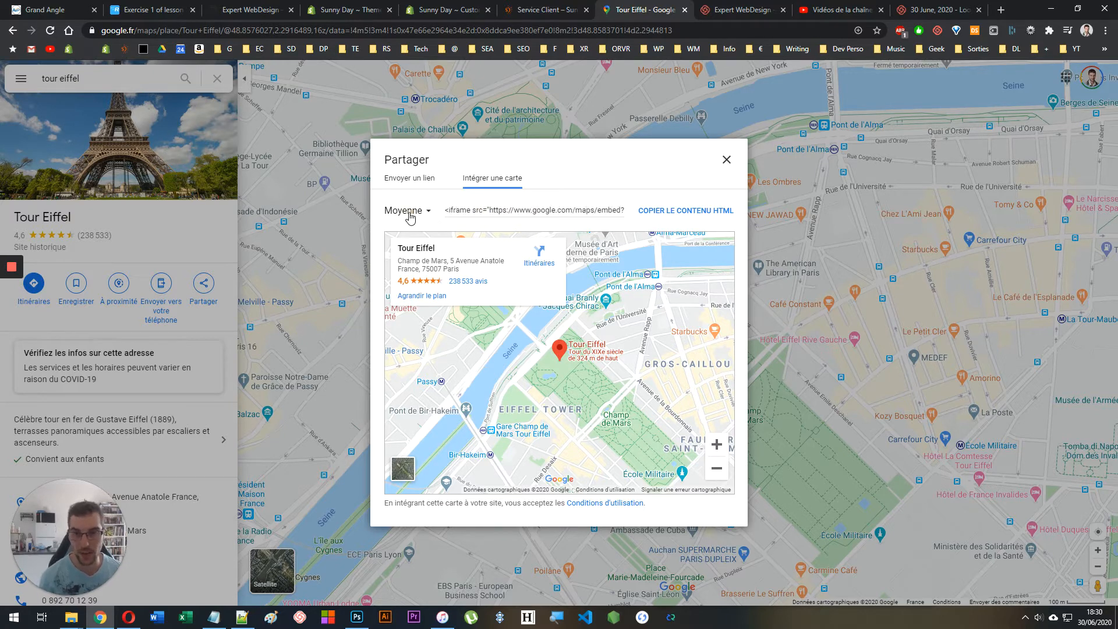
click(416, 229)
click(407, 211)
click(410, 219)
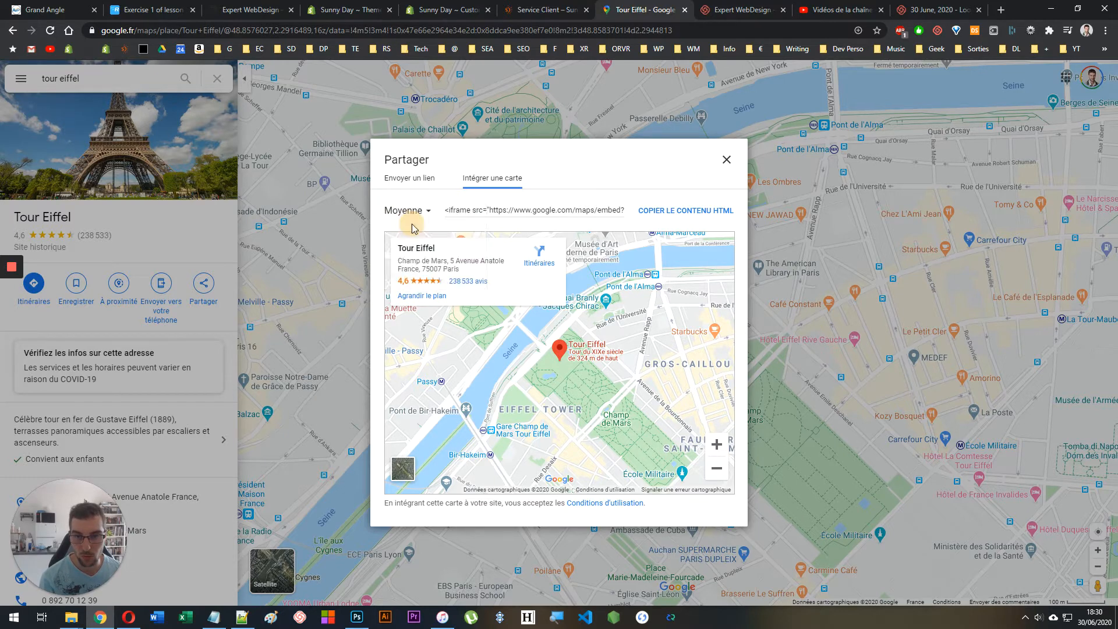
click(457, 256)
click(473, 298)
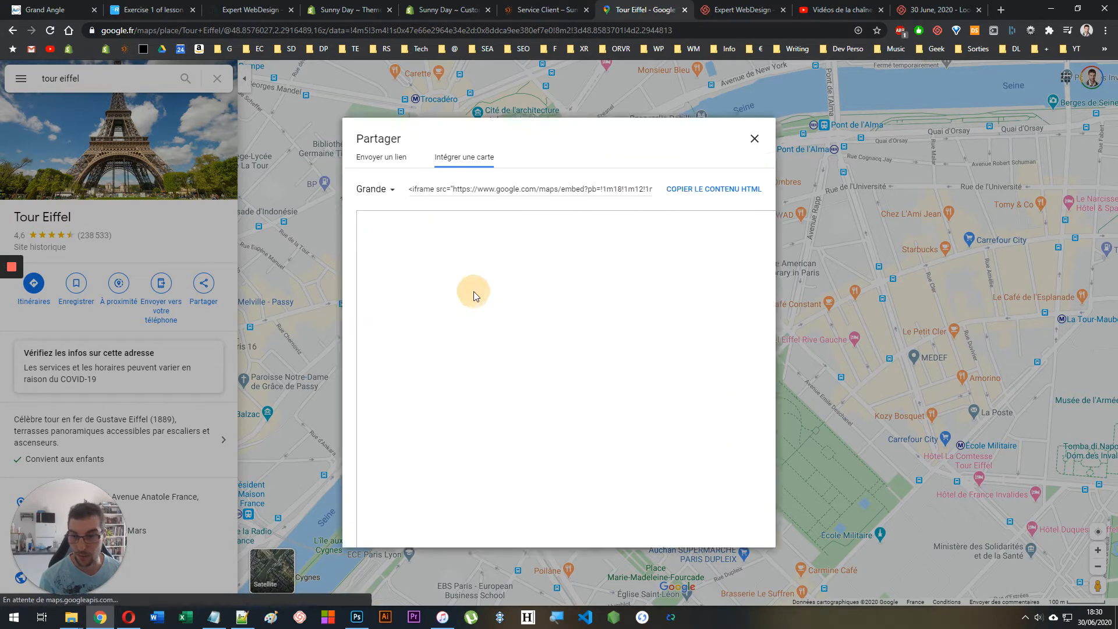
click(613, 166)
drag(612, 166, 440, 179)
click(345, 167)
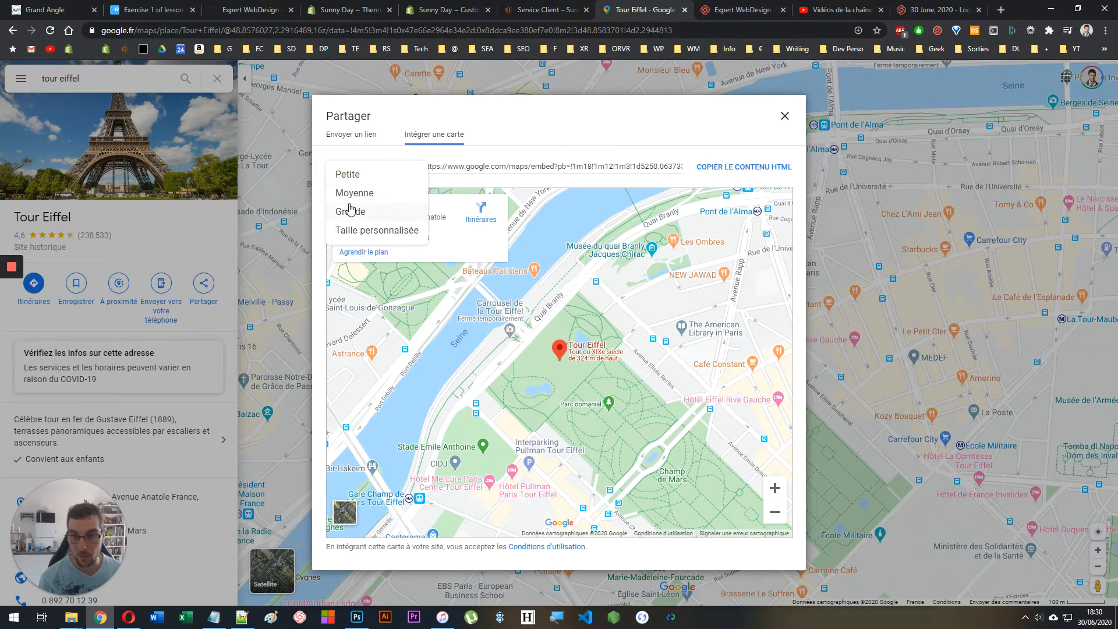
click(354, 194)
click(484, 213)
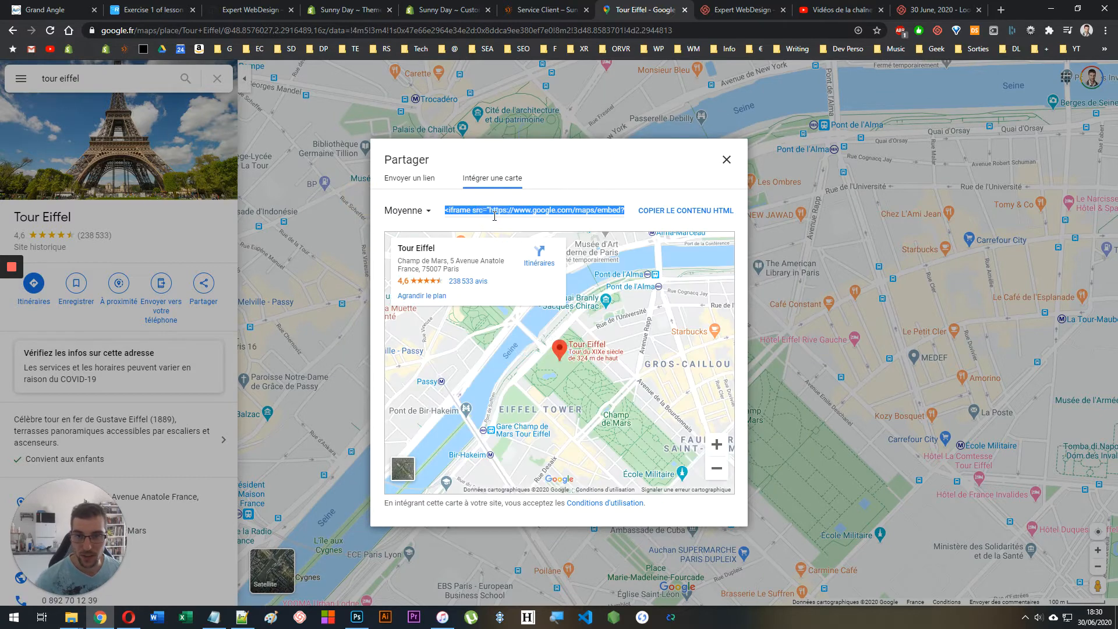
- Try the Taille personnalisée option for the embedded map and return the size to Moyenne
click(395, 213)
click(412, 279)
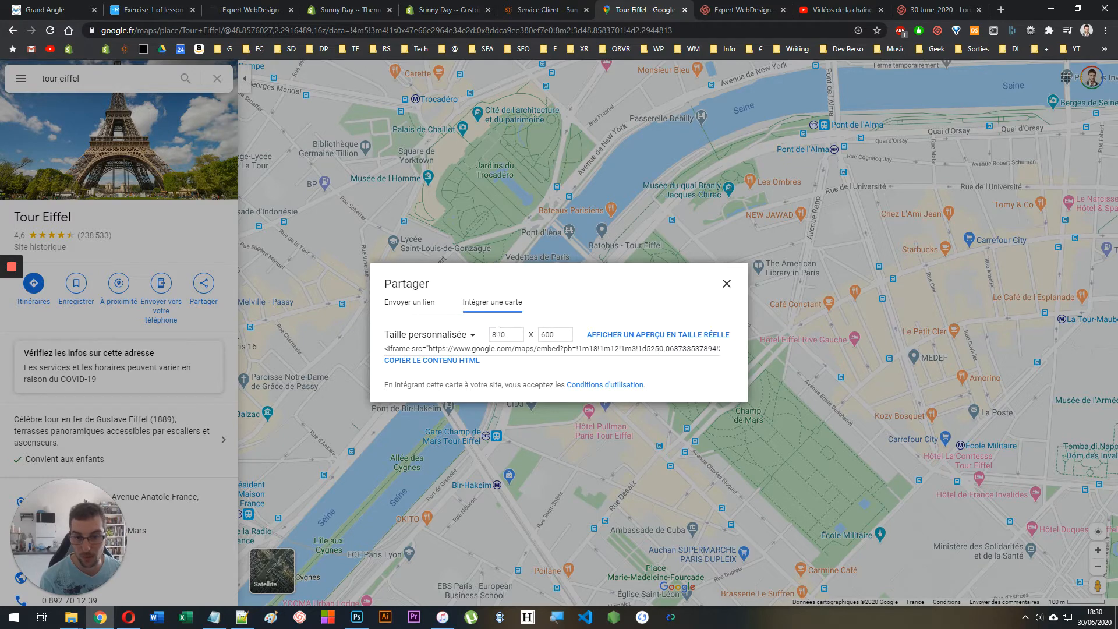
click(459, 334)
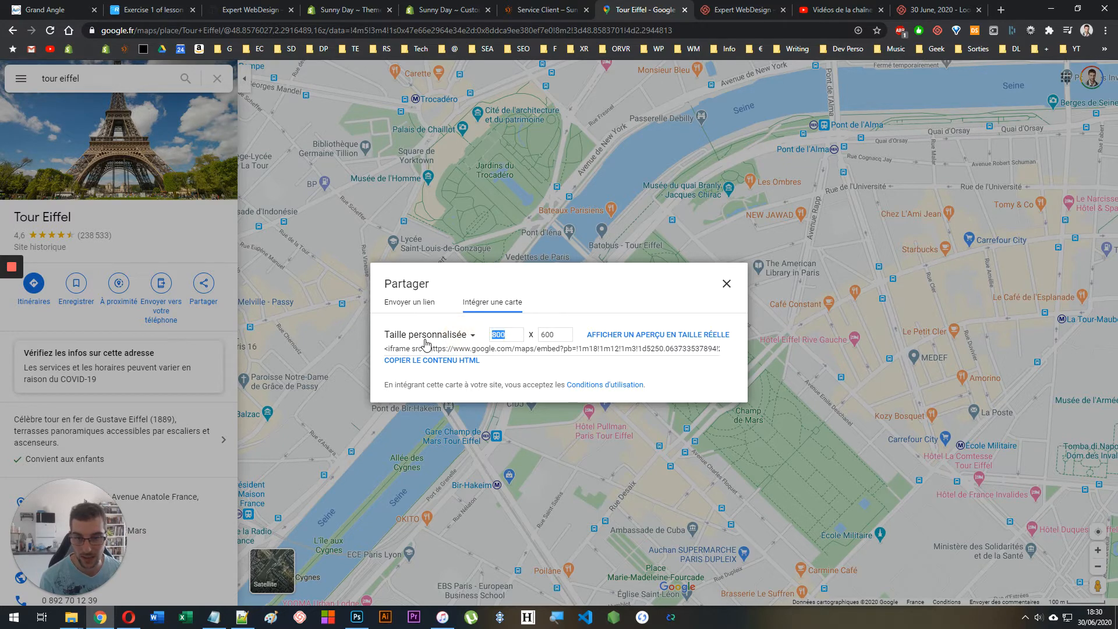
click(429, 366)
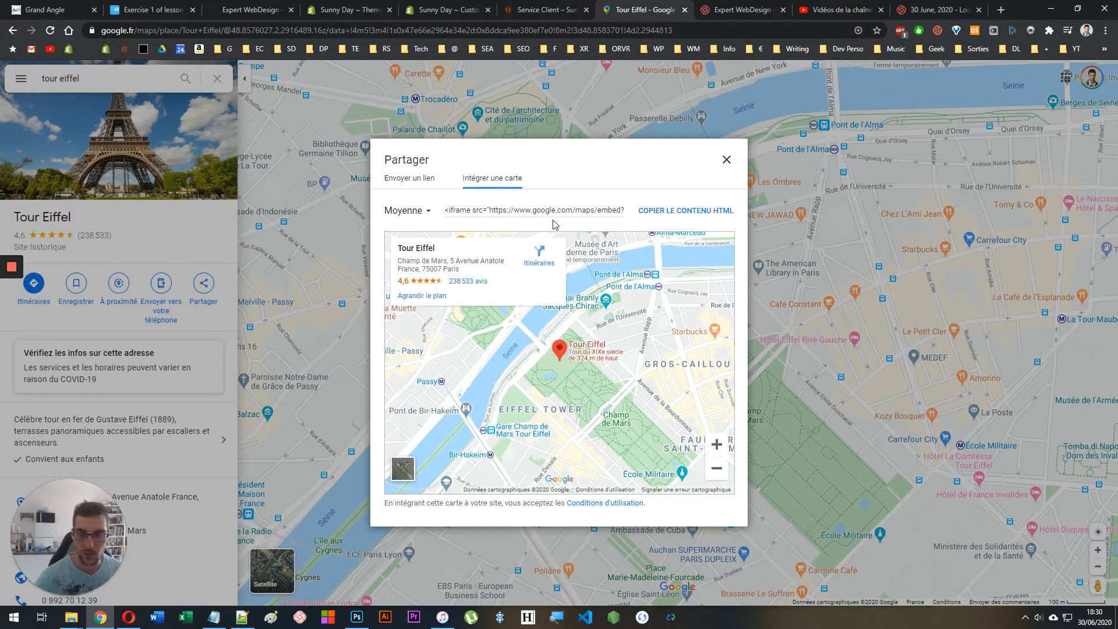
- Copy the Moyenne map's iframe code and paste it over the existing code in the Notepad++ document
click(548, 208)
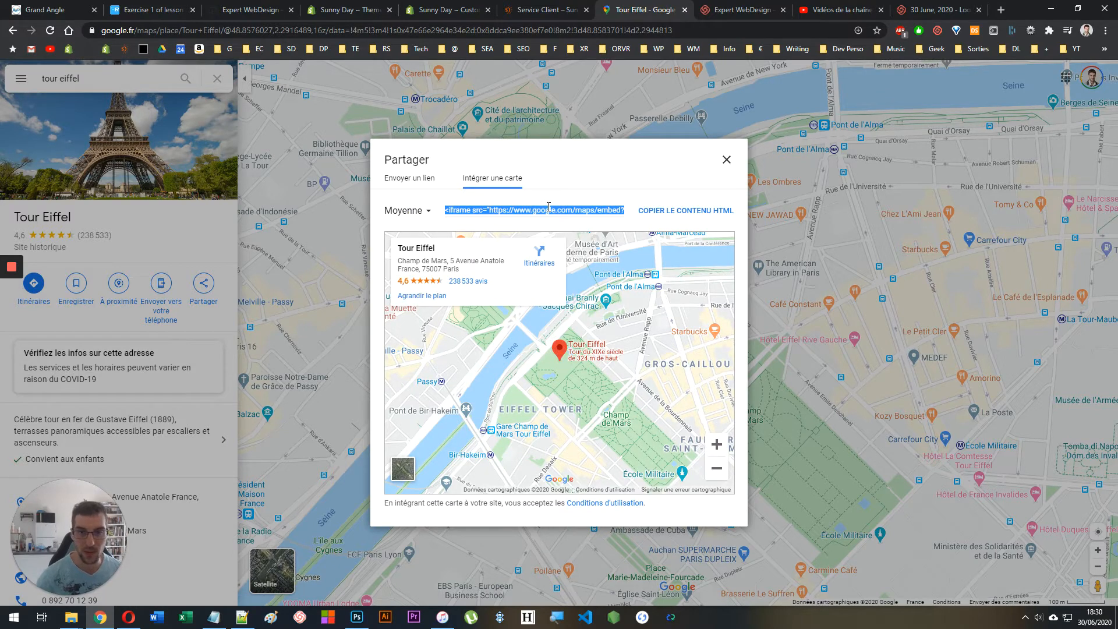
drag(1117, 218, 665, 208)
double_click(665, 208)
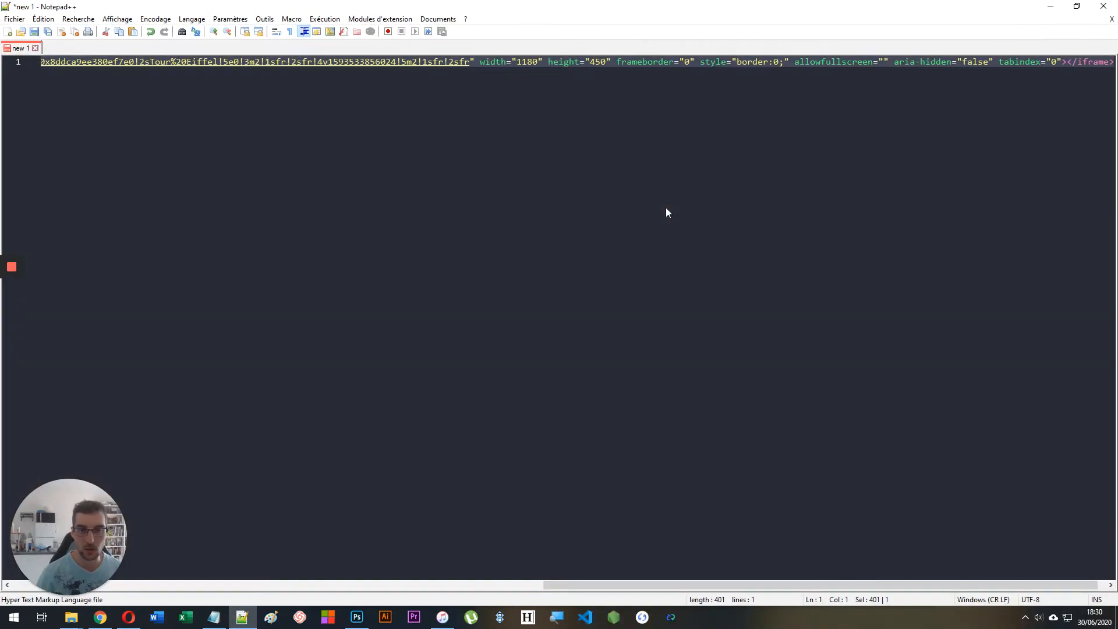
key(ctrl+v)
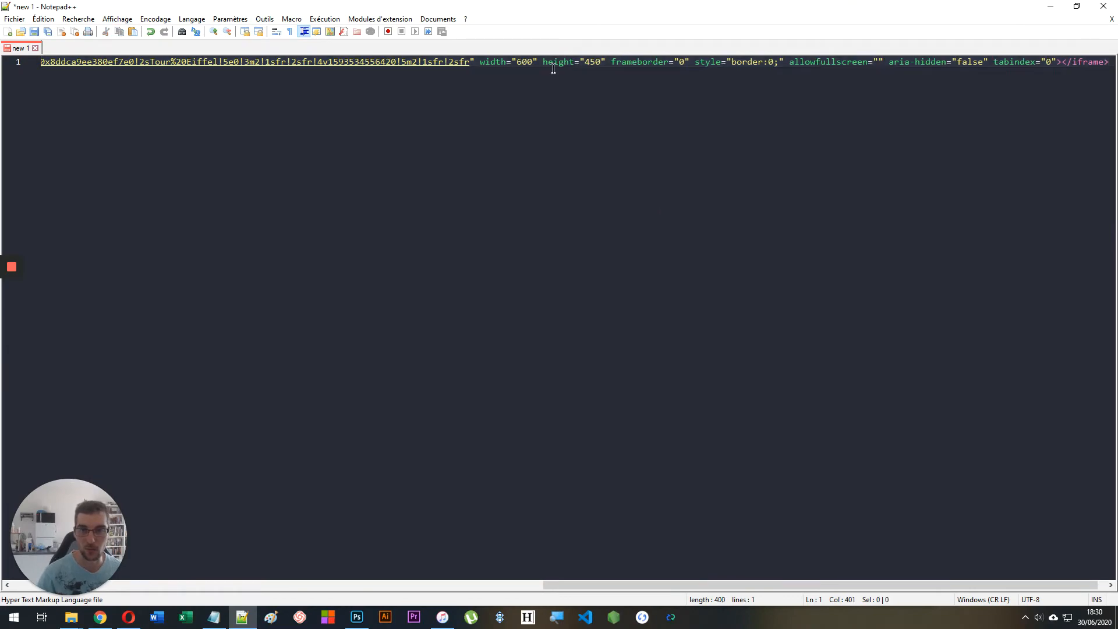
double_click(464, 8)
drag(464, 8, 1117, 114)
key(ctrl+a)
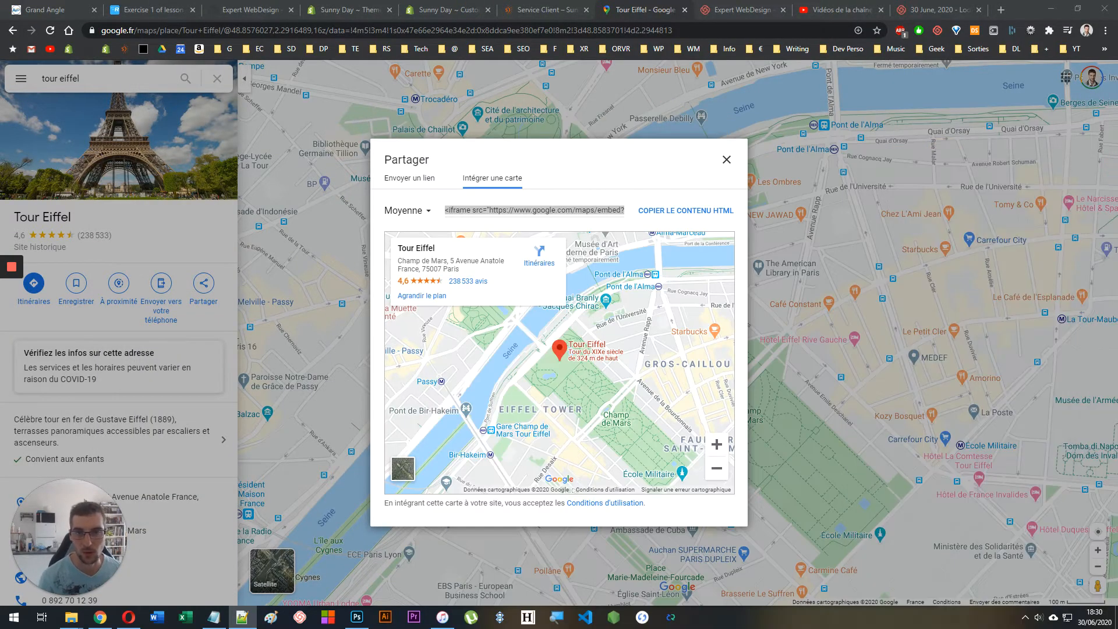
- Switch to the Shopify theme editor for the Service Client page and open the Contact page theme settings
click(460, 10)
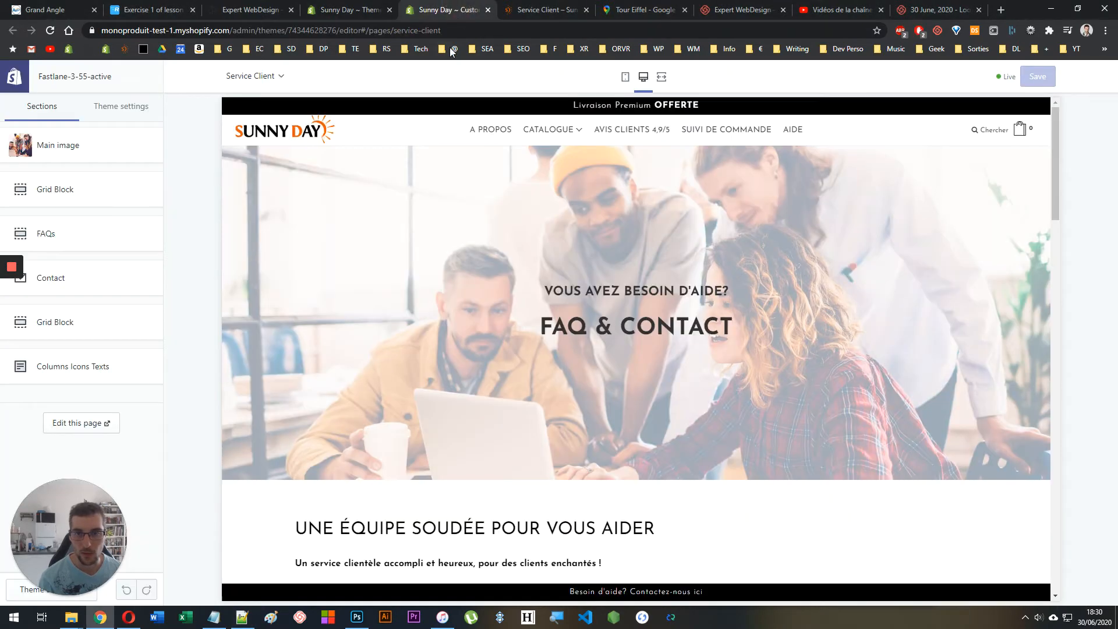
scroll(495, 230, down, 15)
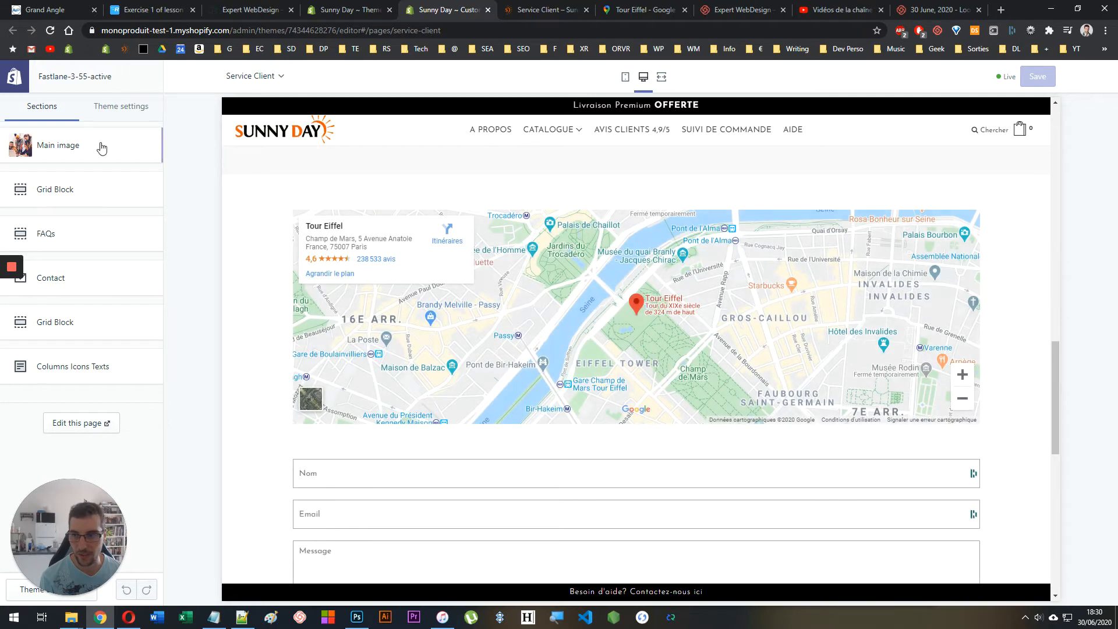
click(121, 106)
scroll(408, 327, down, 10)
scroll(443, 327, up, 7)
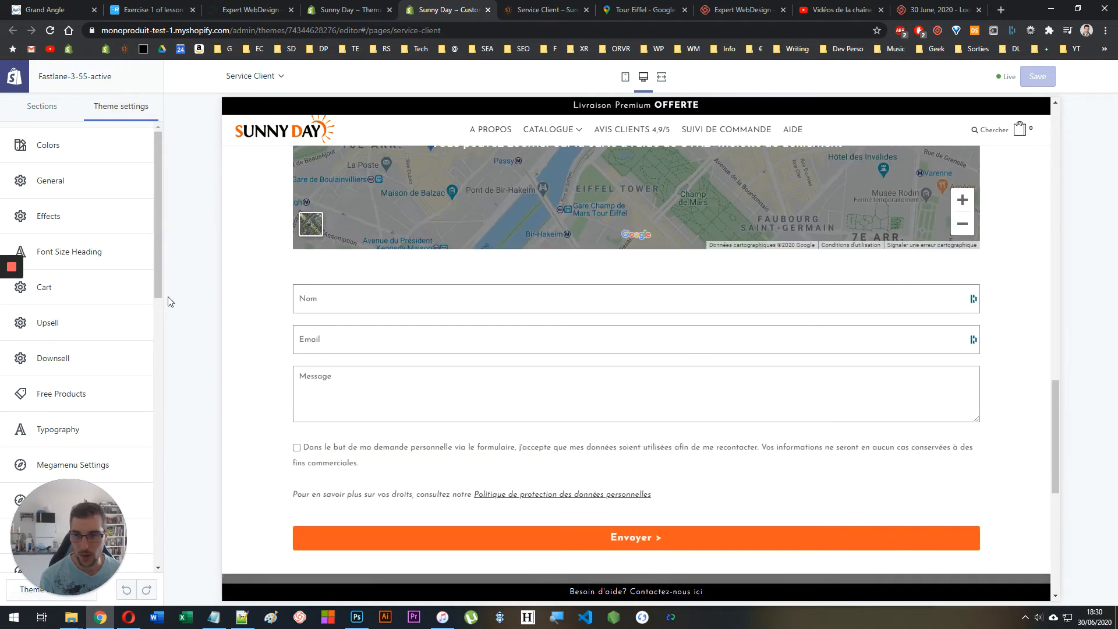
scroll(157, 317, down, 6)
scroll(91, 345, down, 3)
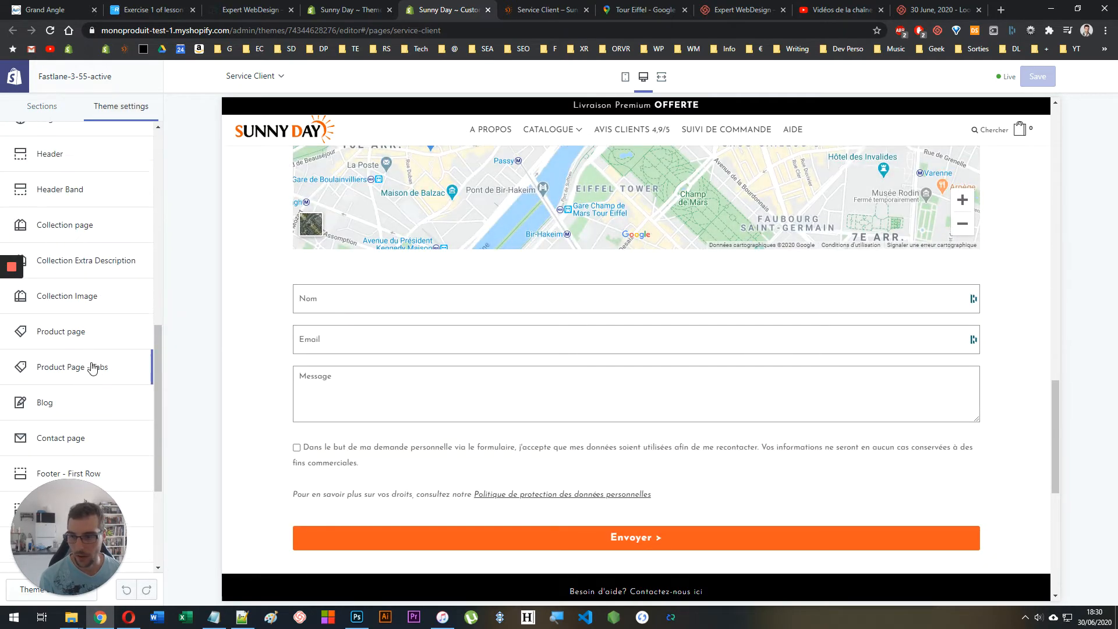
scroll(93, 365, down, 2)
click(66, 323)
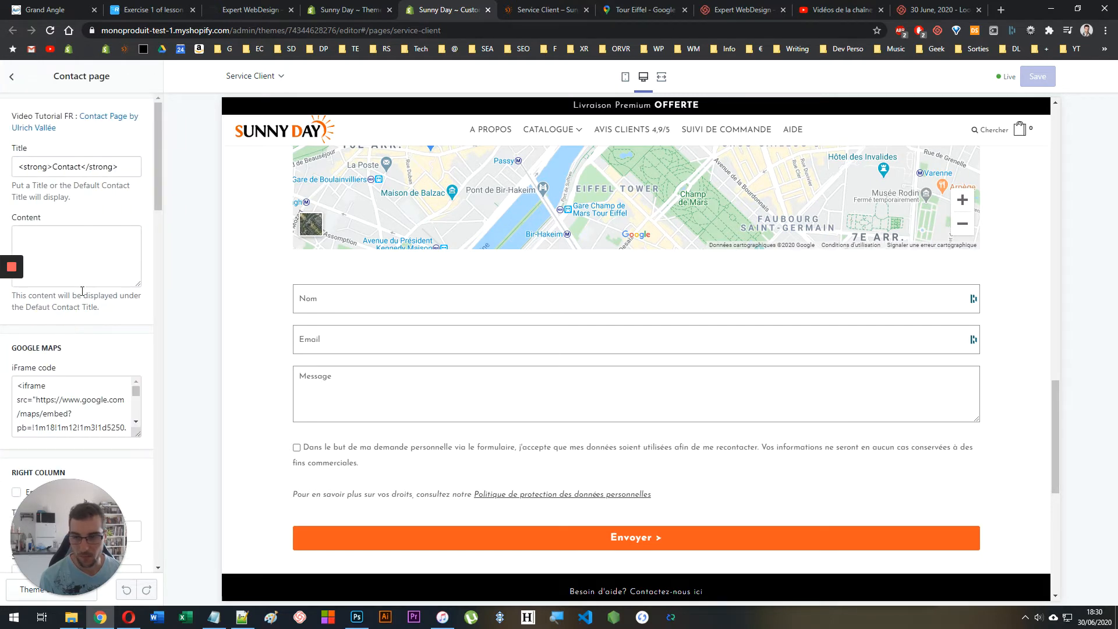
- Select the whole Google Maps iFrame code in the Contact page settings and examine the Tour Eiffel map in the preview
scroll(81, 291, down, 3)
click(19, 208)
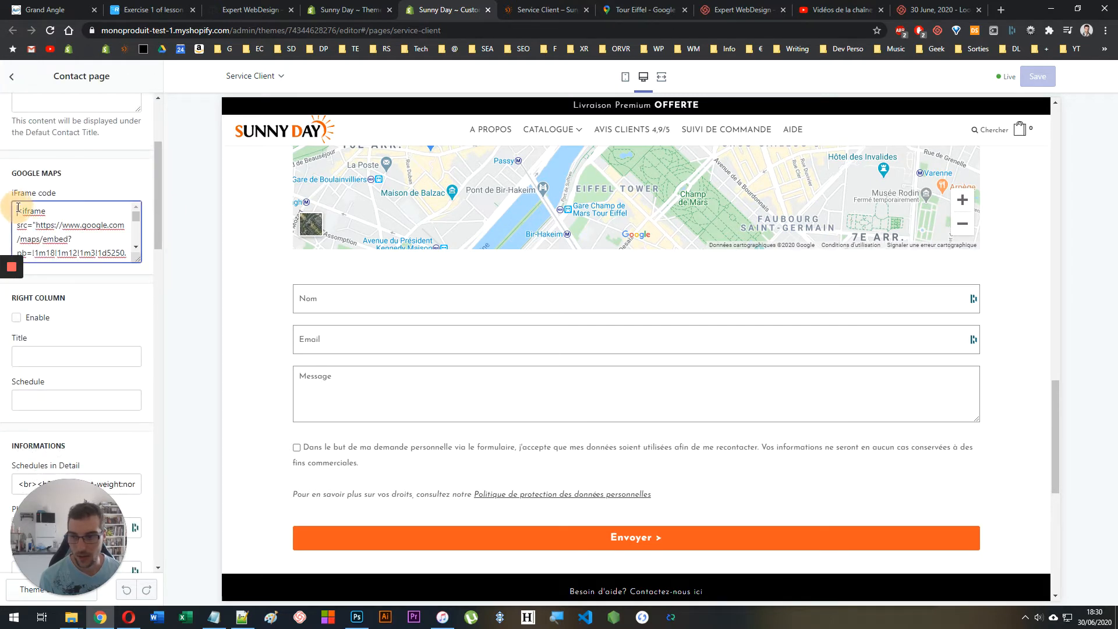
drag(19, 208, 163, 267)
scroll(87, 315, up, 3)
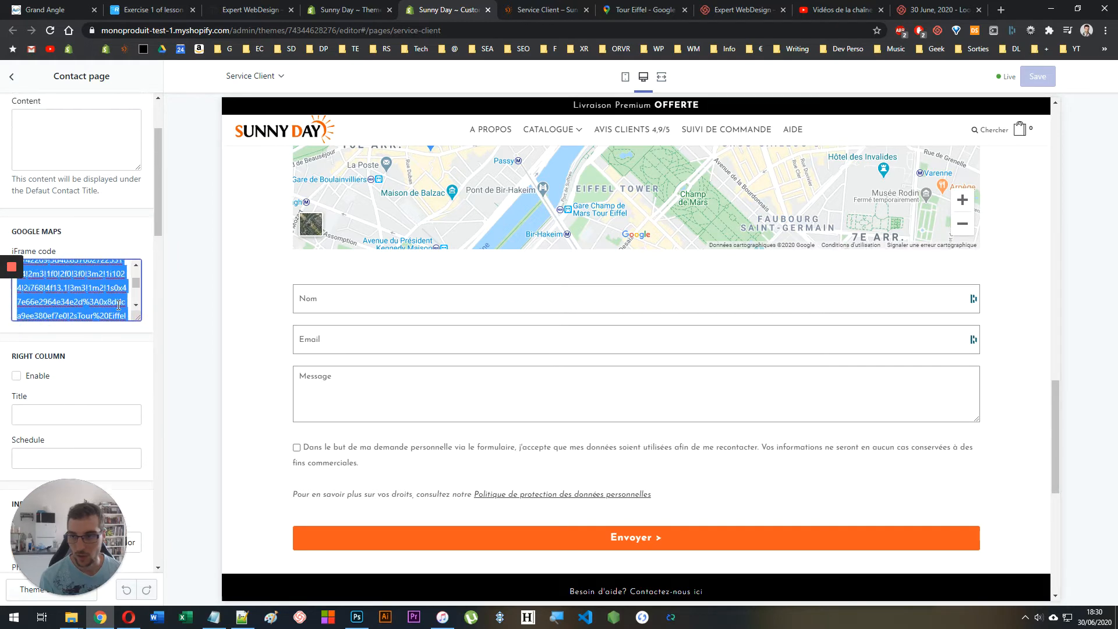
scroll(436, 324, up, 2)
scroll(137, 308, up, 3)
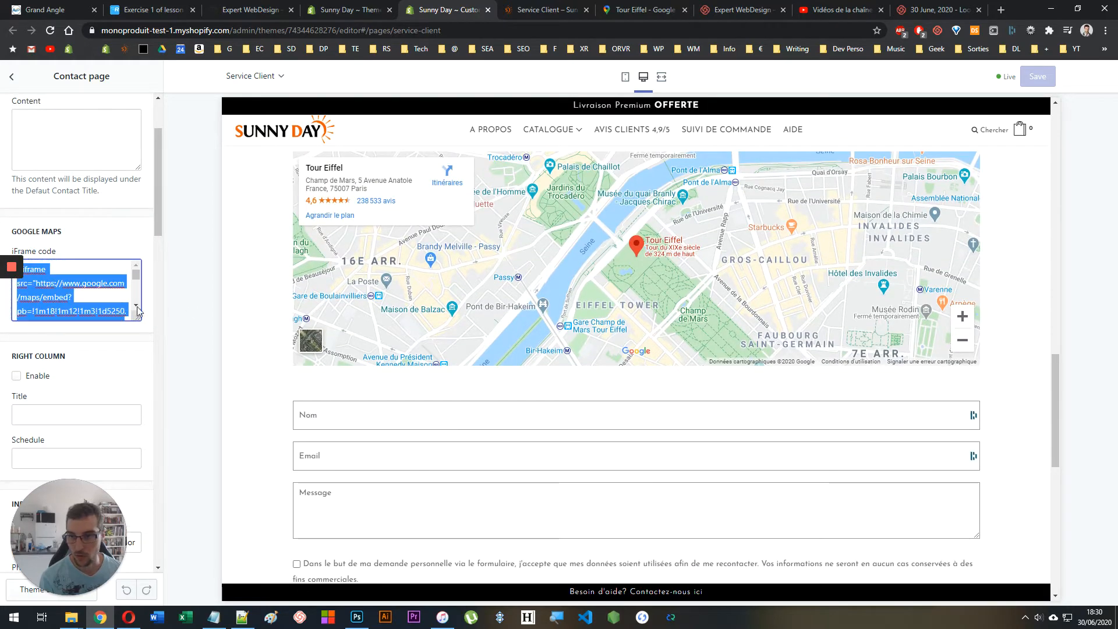
scroll(617, 274, up, 2)
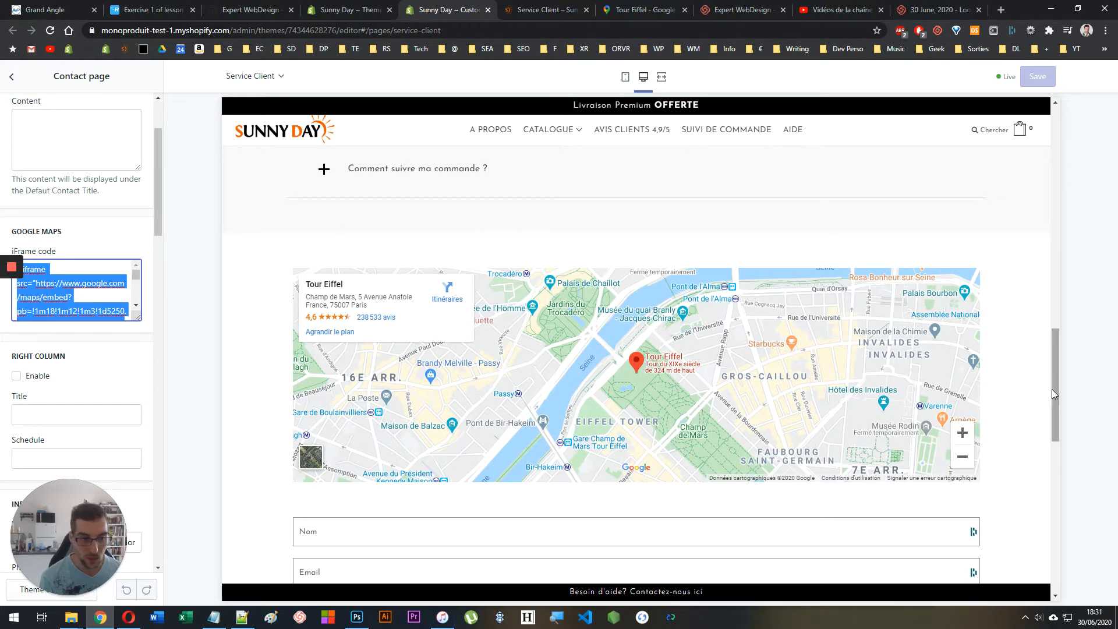
mouse_move(1051, 388)
mouse_down()
mouse_move(1048, 460)
mouse_move(1044, 380)
mouse_up()
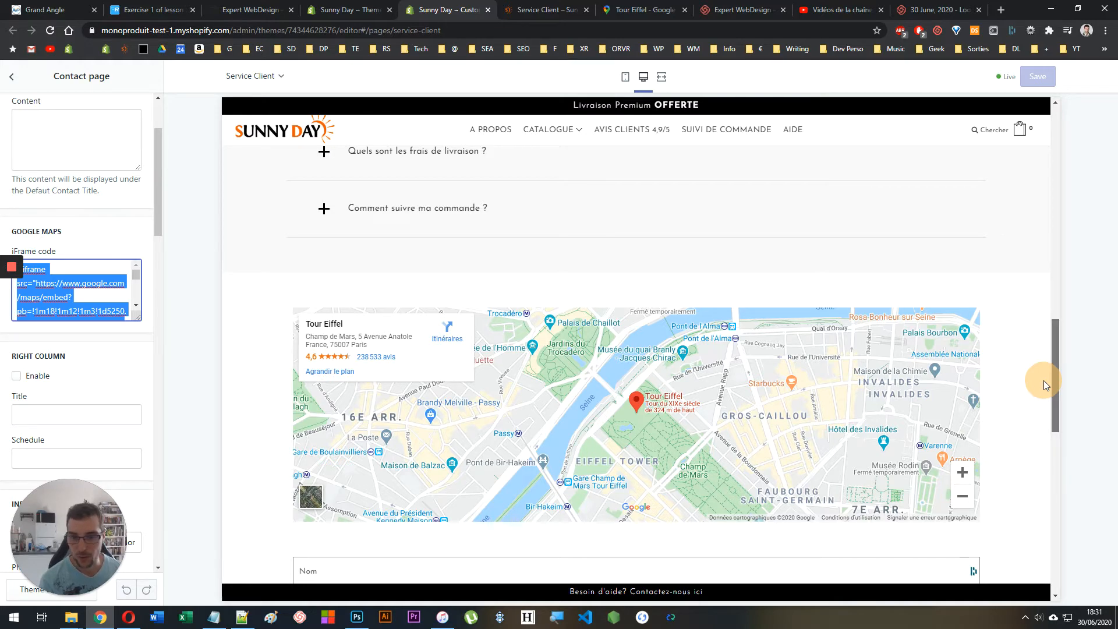
drag(1044, 380, 1057, 435)
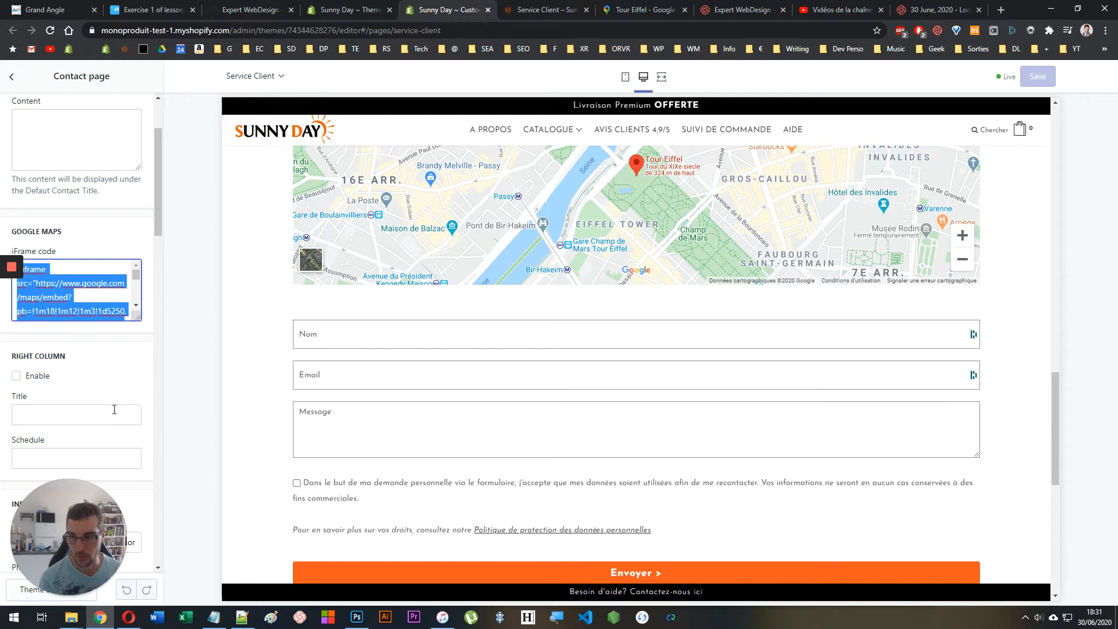
- Enable the Contact page's right column and review how it sits beside the map and contact form
click(17, 376)
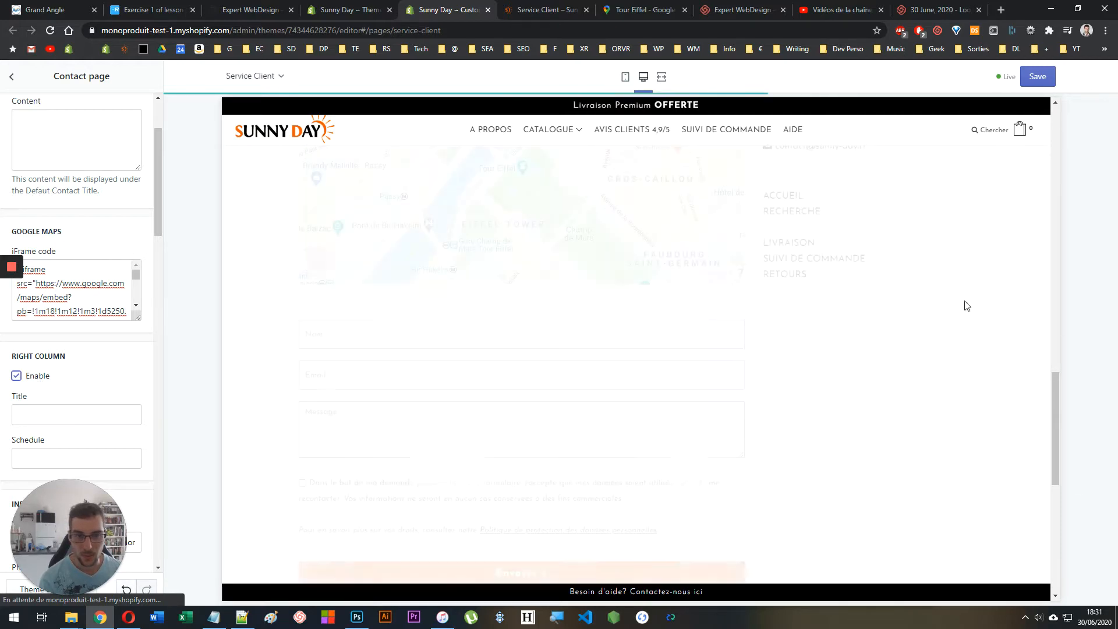
scroll(756, 303, down, 5)
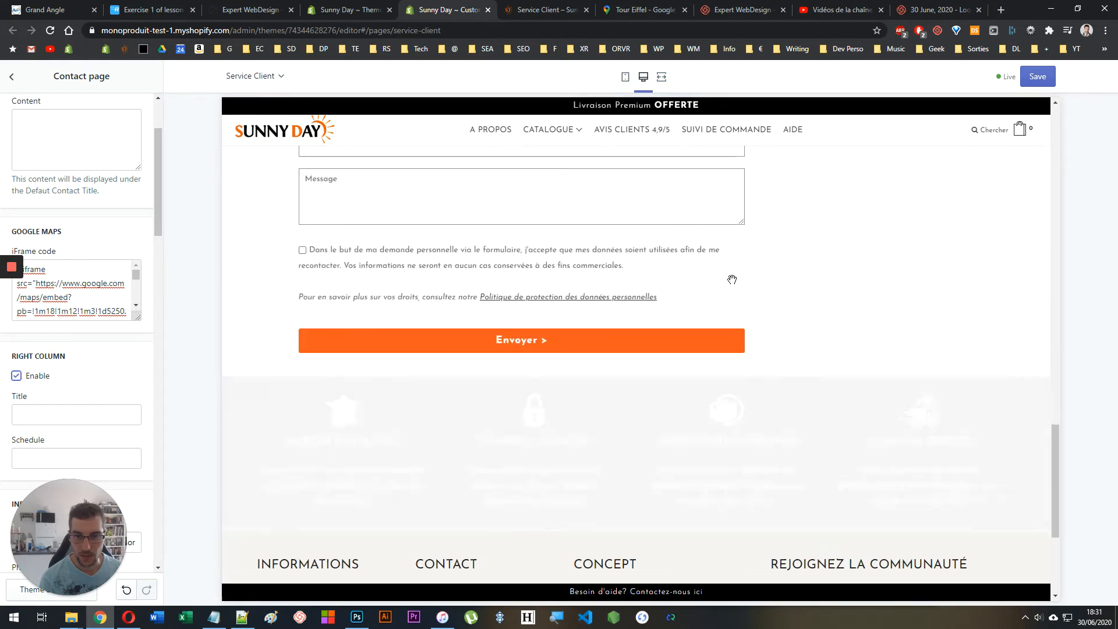
scroll(727, 288, up, 5)
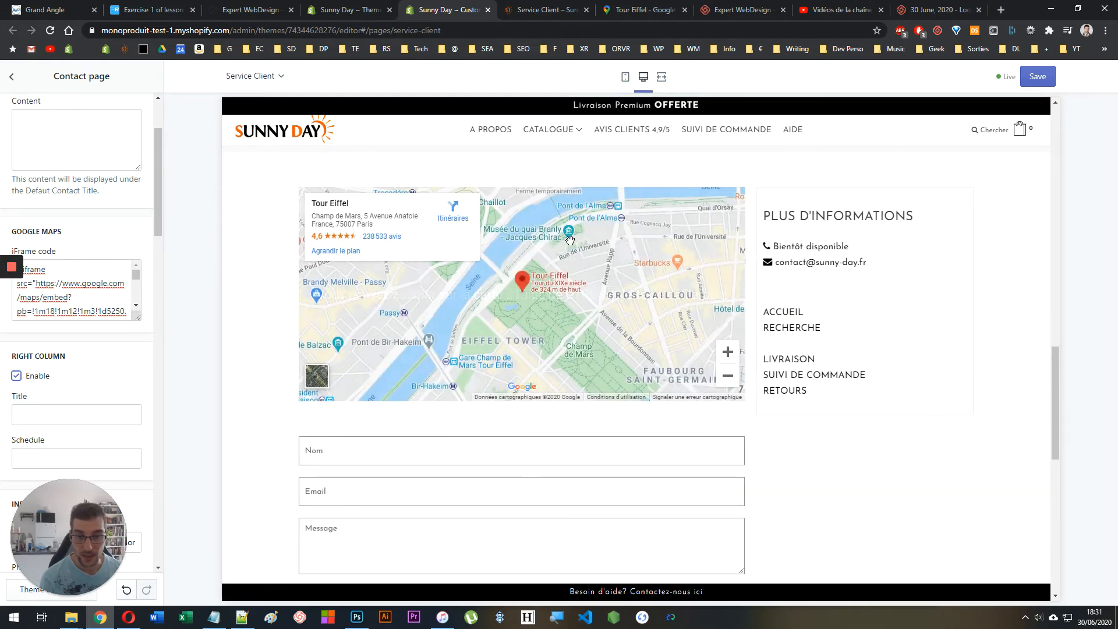
scroll(765, 446, down, 3)
scroll(711, 282, up, 5)
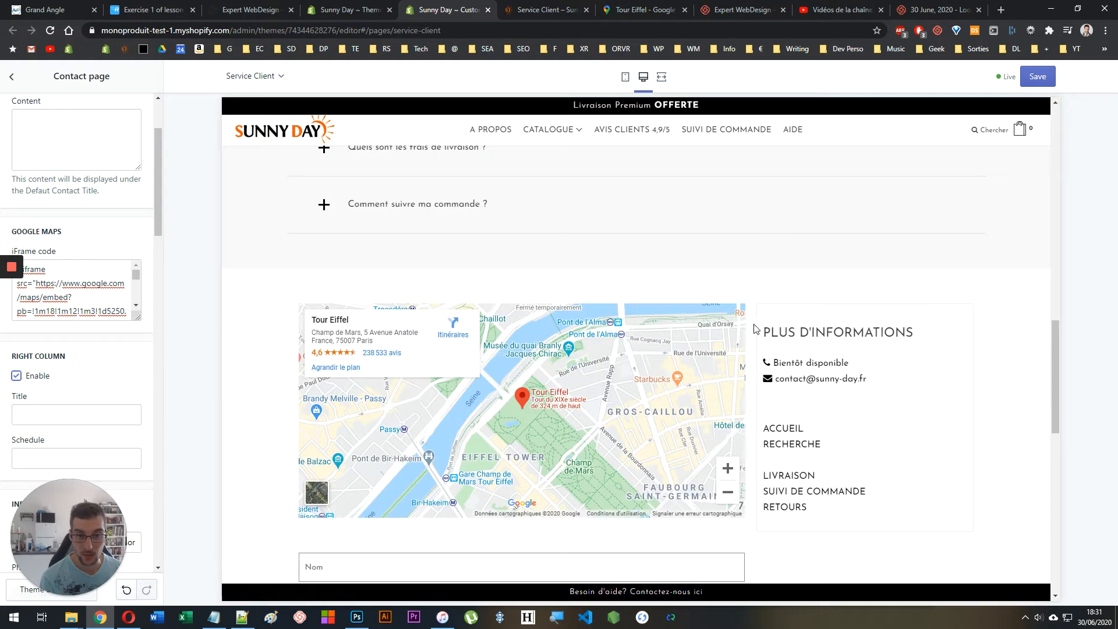
scroll(748, 325, down, 1)
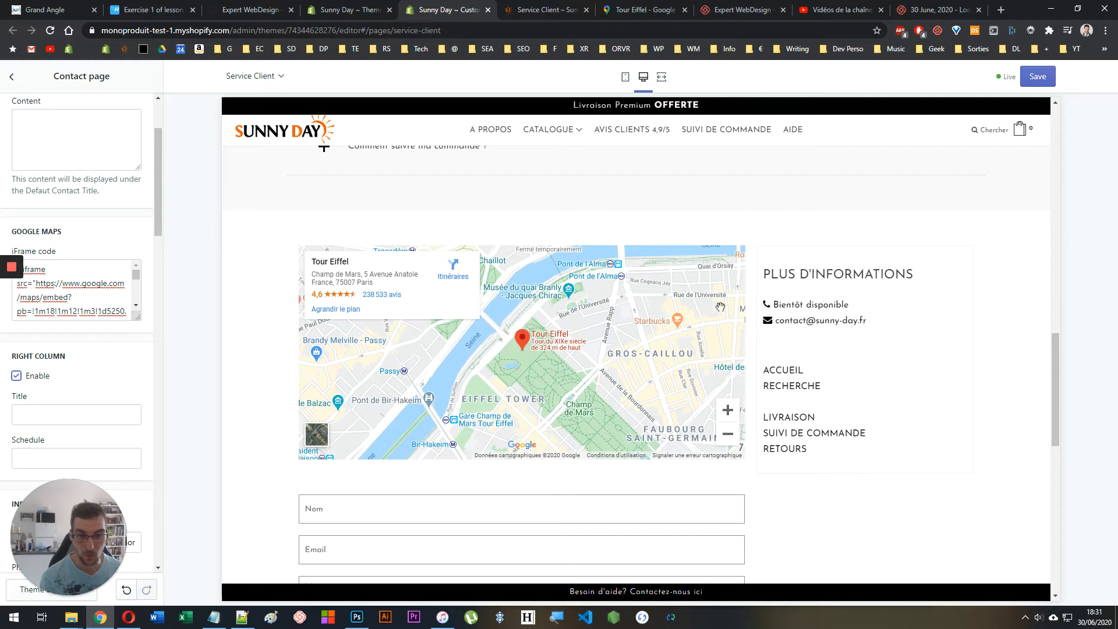
scroll(720, 307, down, 4)
scroll(726, 312, up, 3)
scroll(739, 397, up, 1)
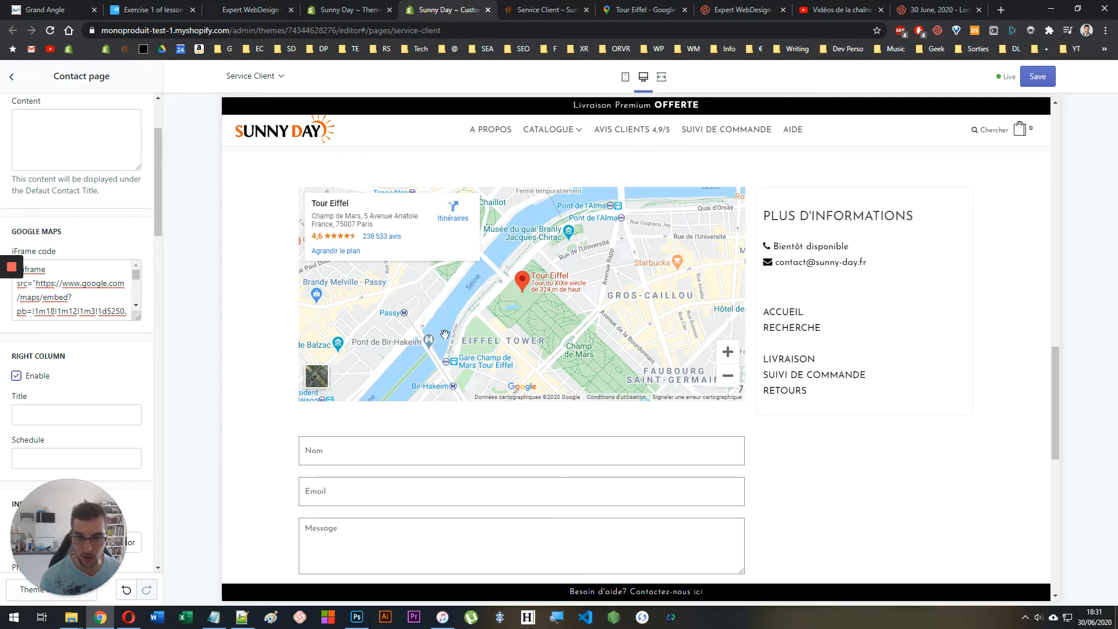
scroll(483, 297, down, 5)
scroll(483, 297, up, 3)
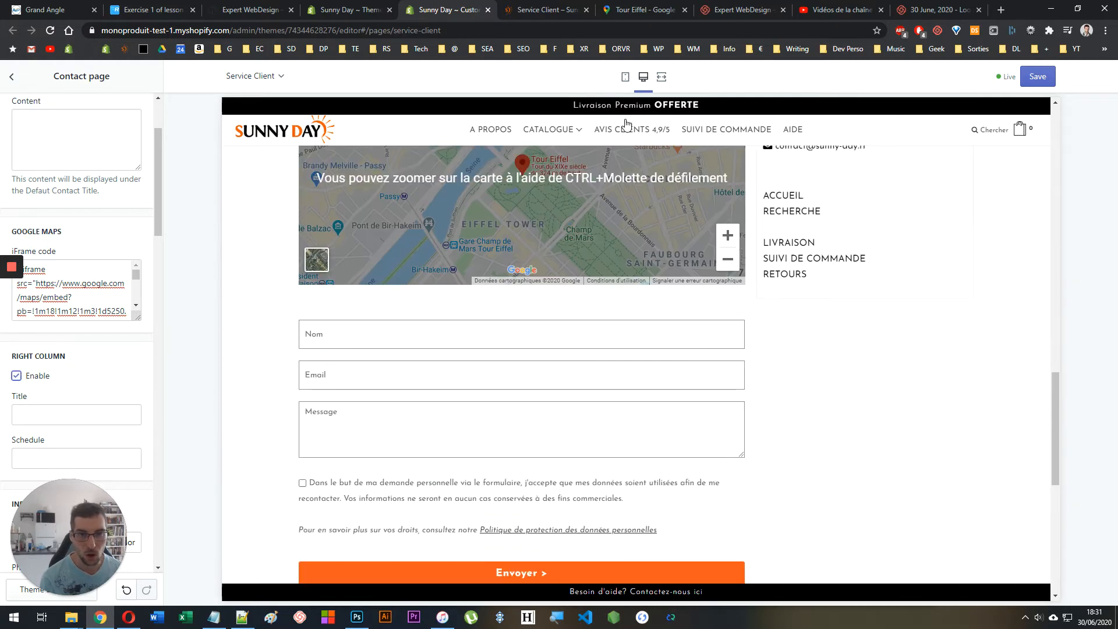
- Preview the Service Client page at full width, examine the map section, and return to the desktop view
click(662, 76)
scroll(540, 268, down, 4)
scroll(374, 370, up, 7)
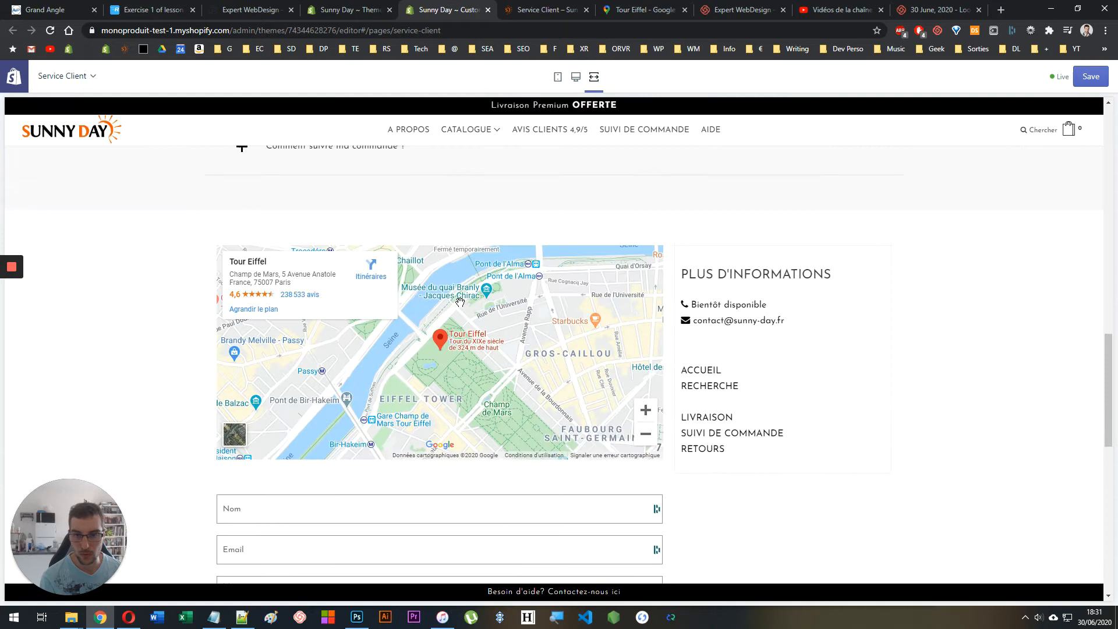
click(578, 77)
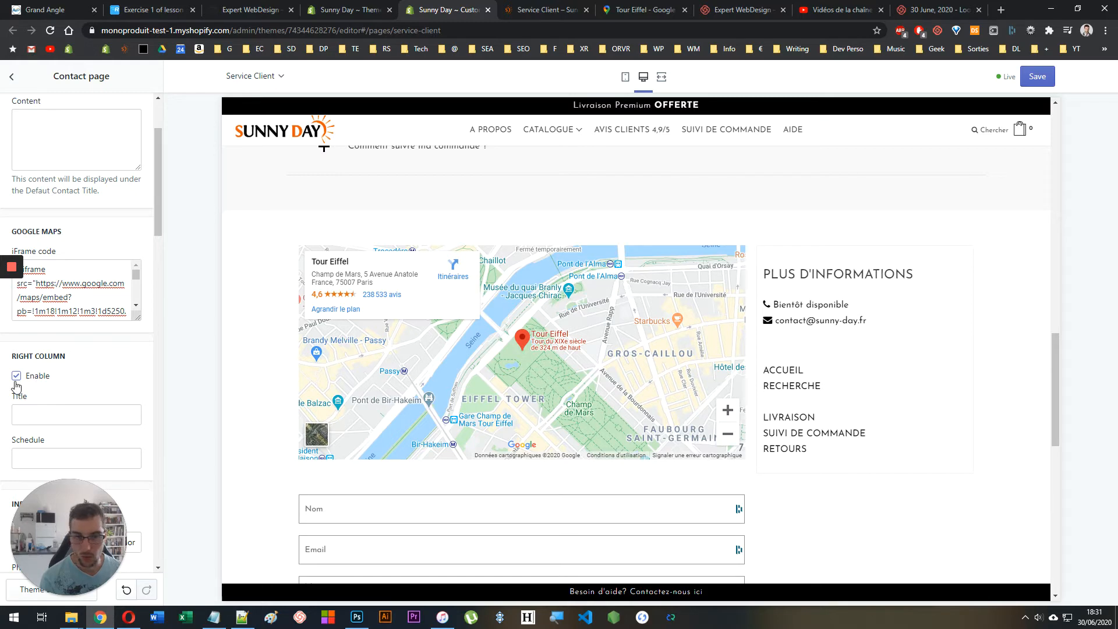
- Check the embed code in the Google Maps share dialog against the Contact page's iFrame code field
scroll(37, 384, down, 3)
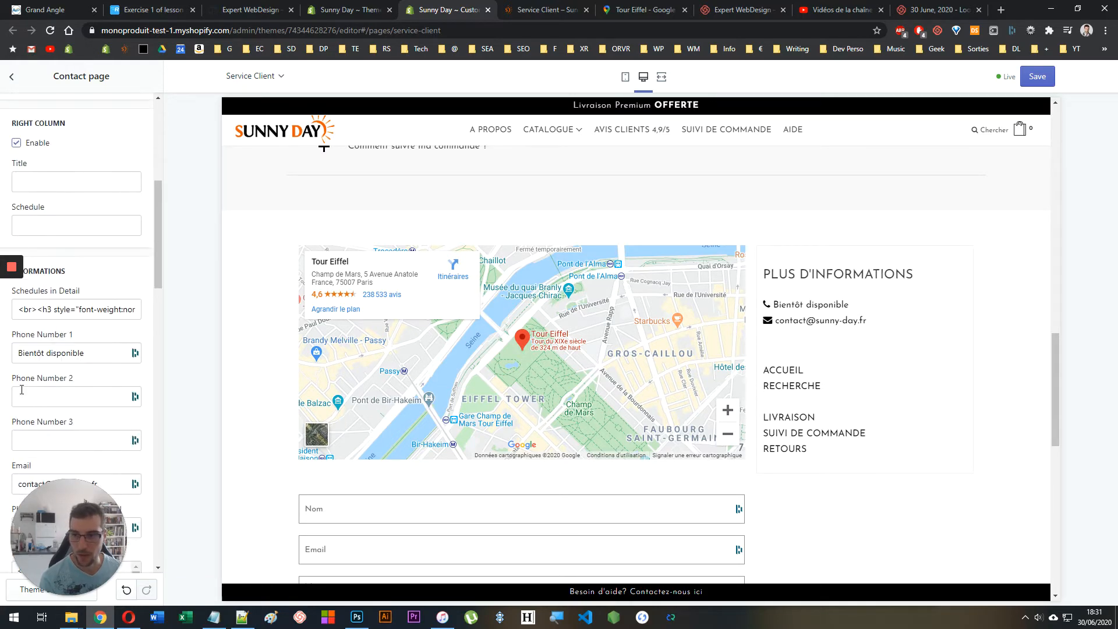
scroll(122, 284, up, 1)
click(640, 9)
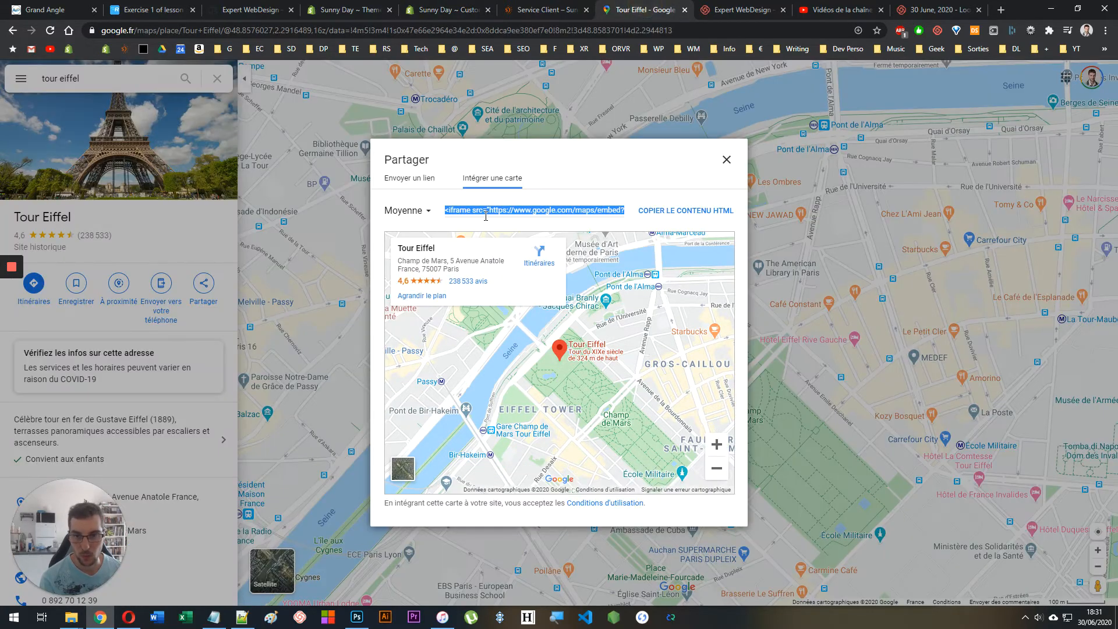
click(446, 9)
scroll(106, 348, up, 5)
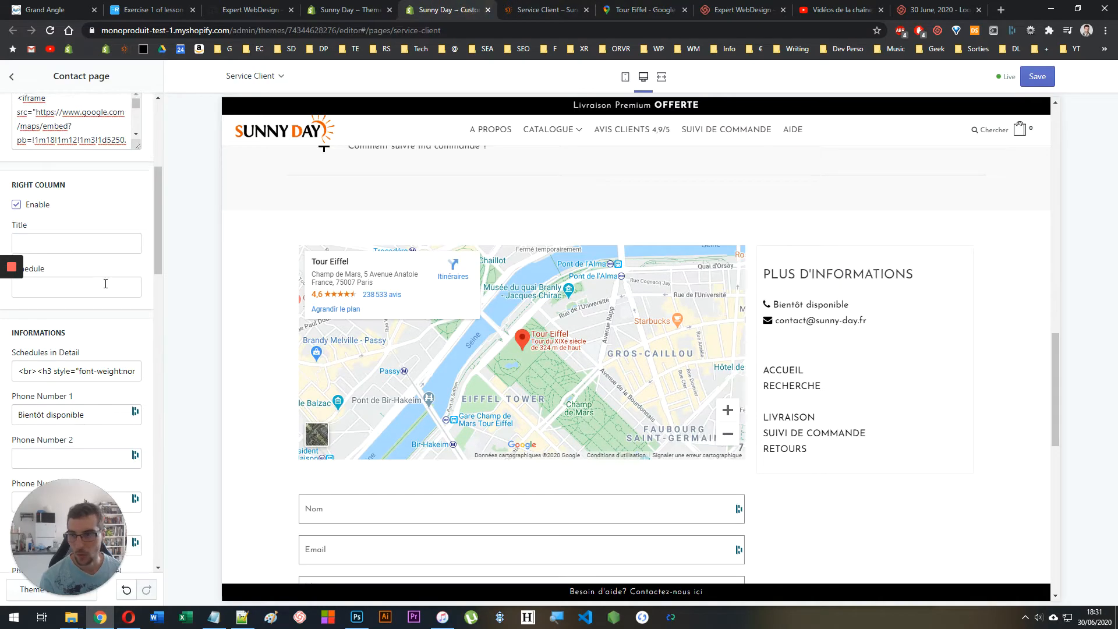
scroll(61, 389, down, 1)
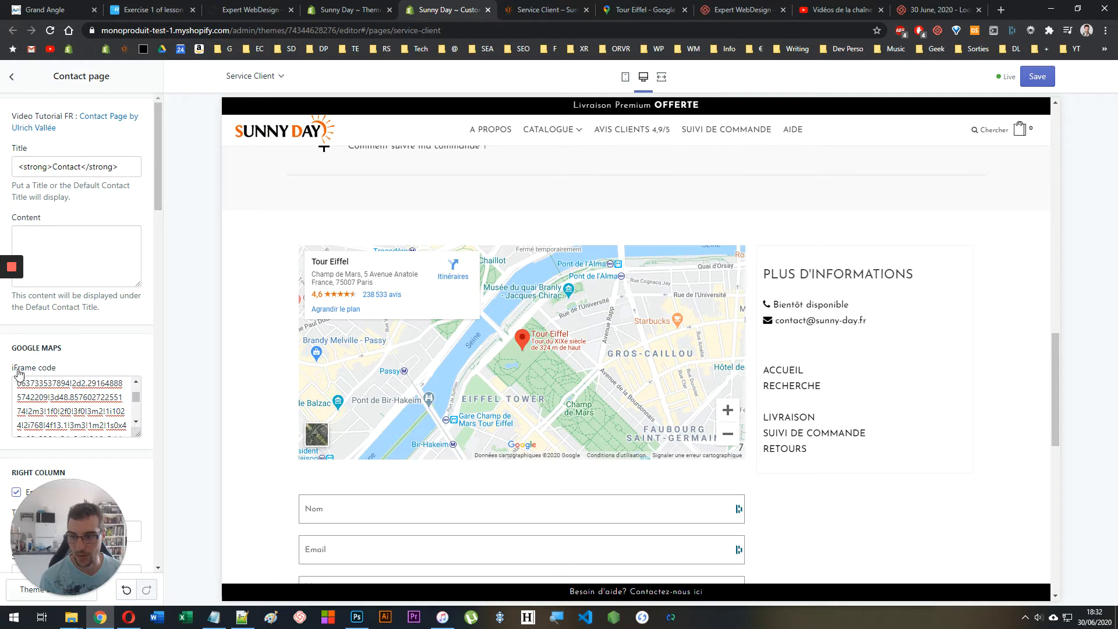
click(50, 399)
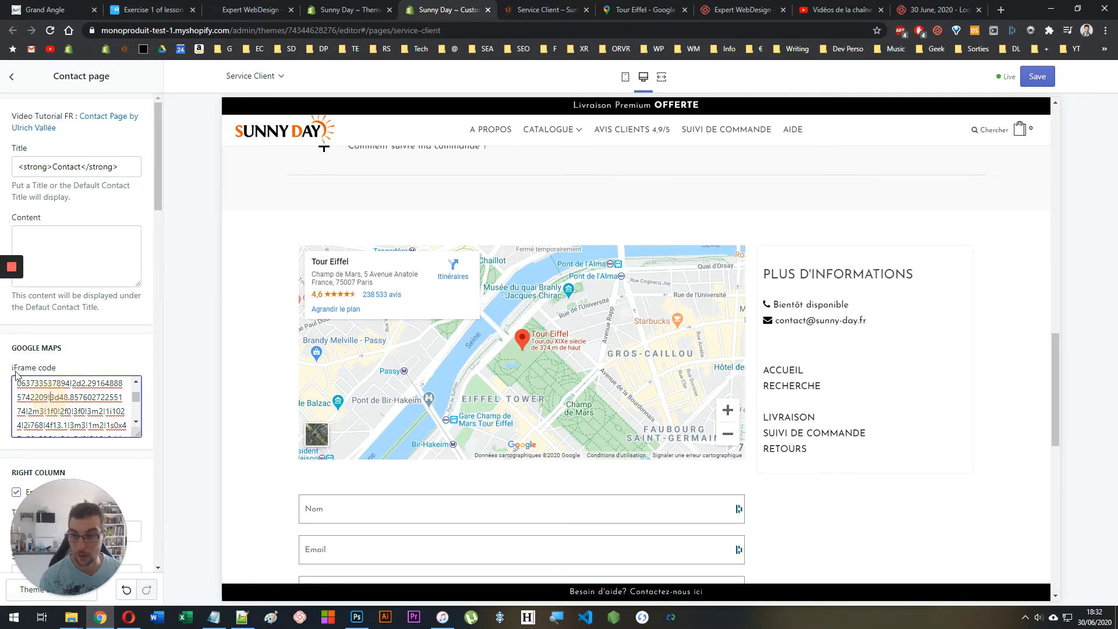
- Examine the remaining Contact page settings, including the More Informations and Custom HTML fields, and the page preview above the map
scroll(66, 353, down, 15)
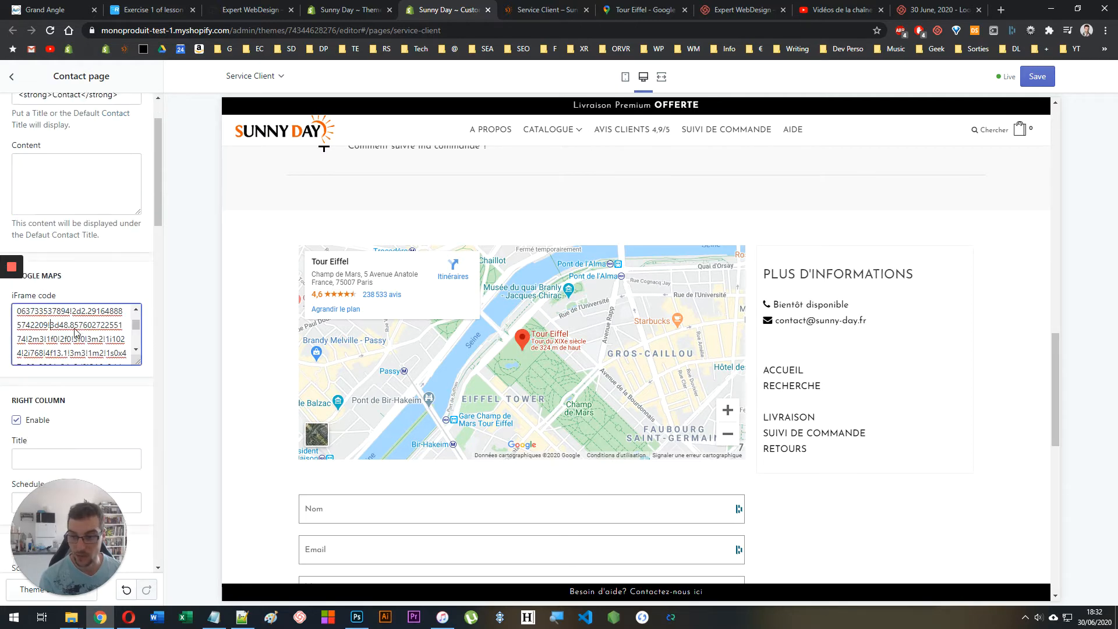
scroll(82, 361, down, 7)
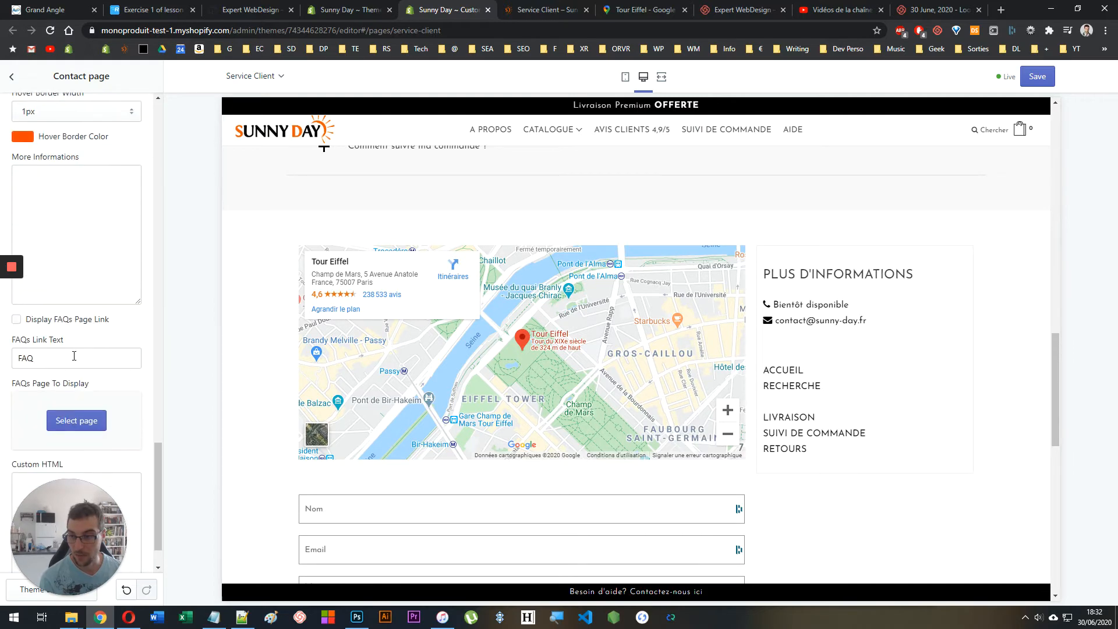
click(80, 205)
scroll(70, 427, down, 1)
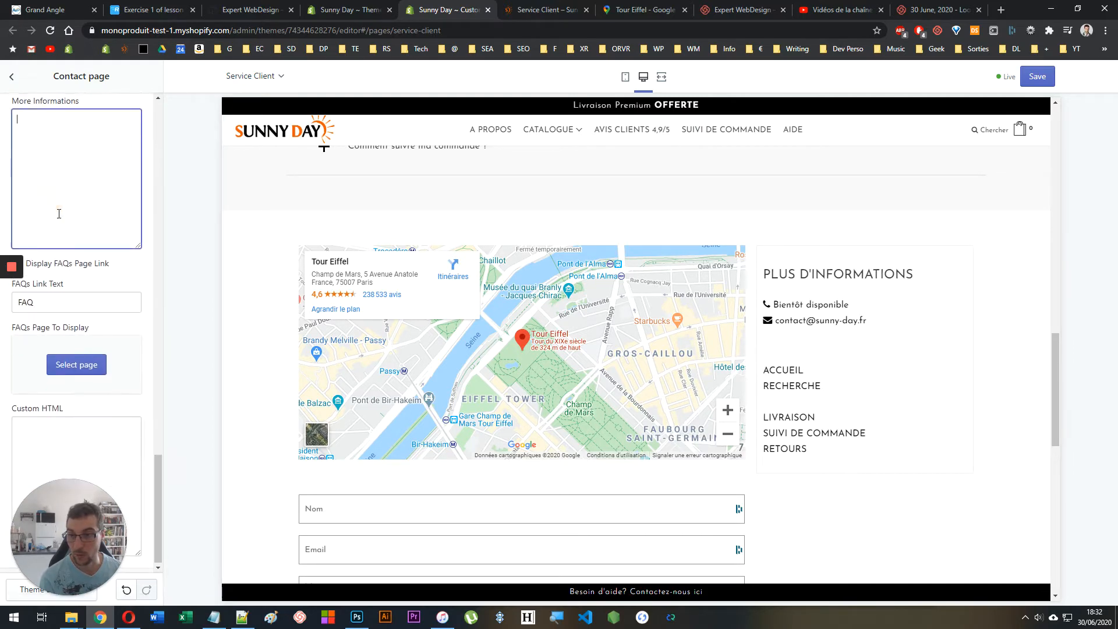
click(70, 427)
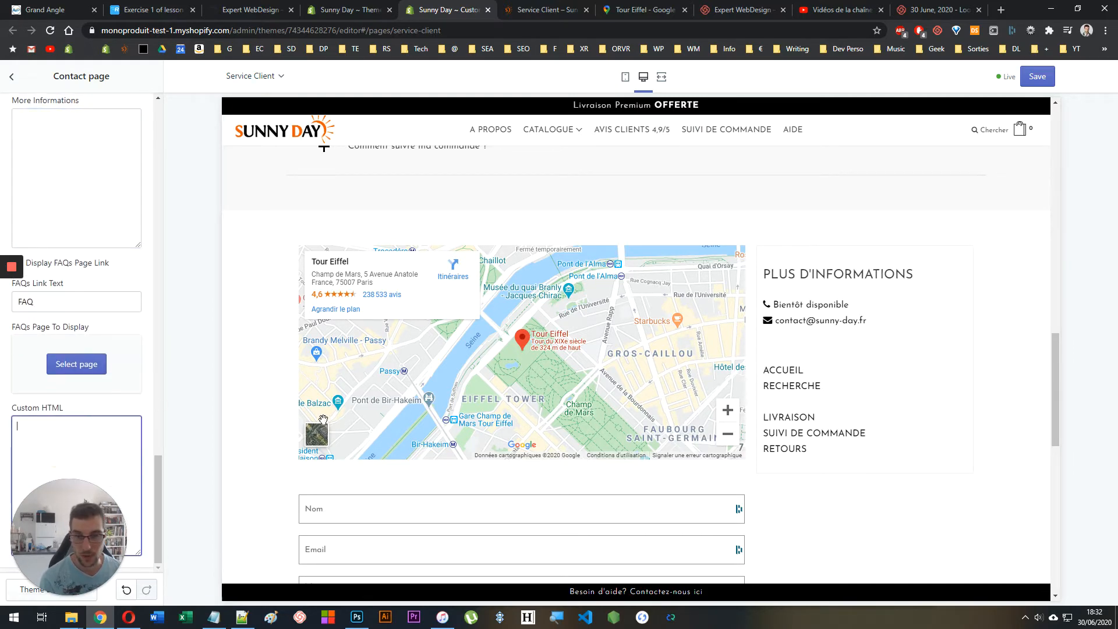
scroll(333, 429, up, 3)
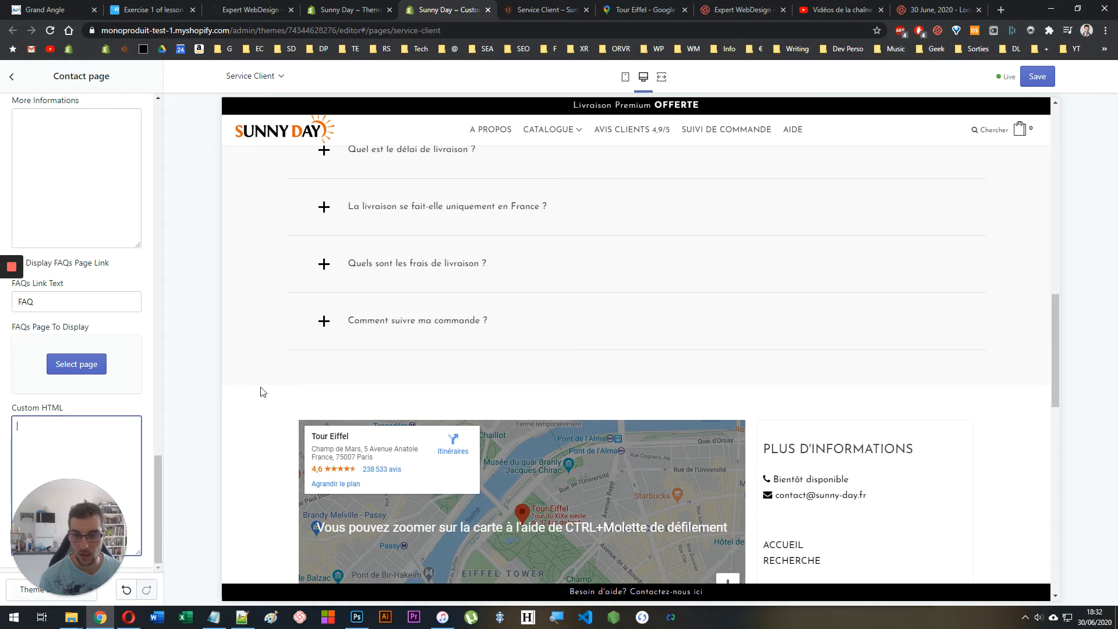
scroll(245, 373, down, 1)
scroll(129, 300, up, 10)
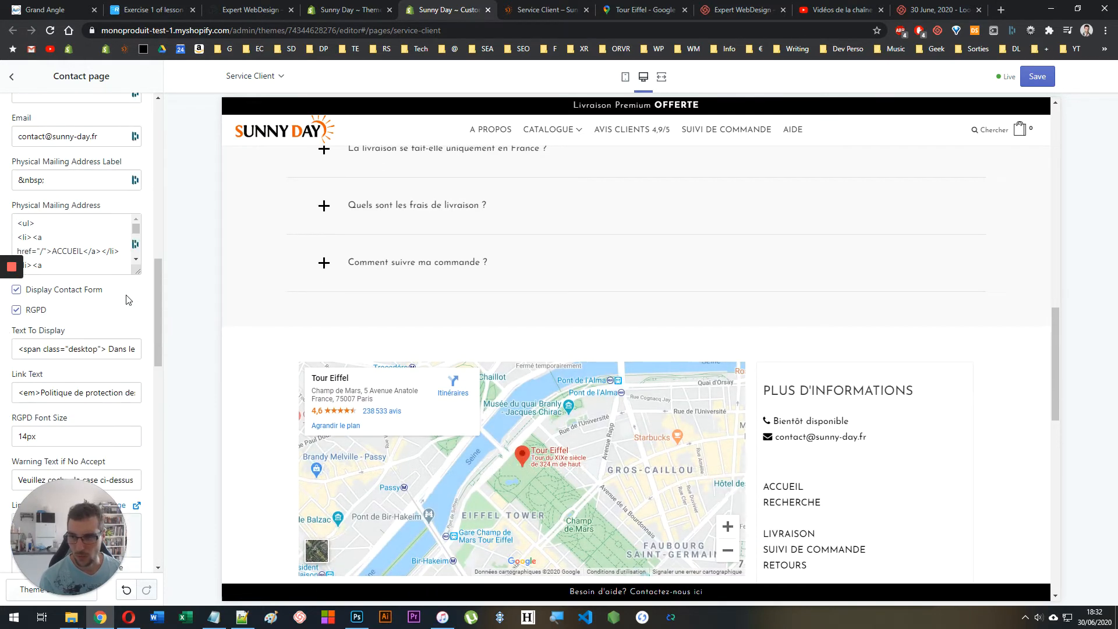
scroll(128, 300, up, 9)
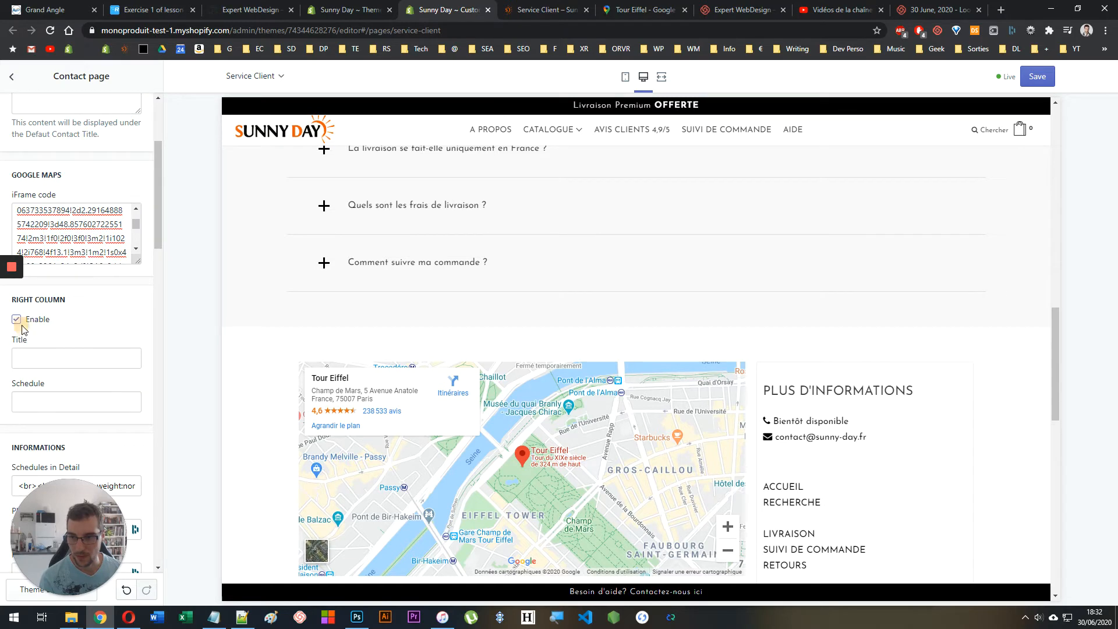
- Disable the Contact page's right column and check the map and form layout in the preview
click(17, 319)
scroll(630, 339, down, 3)
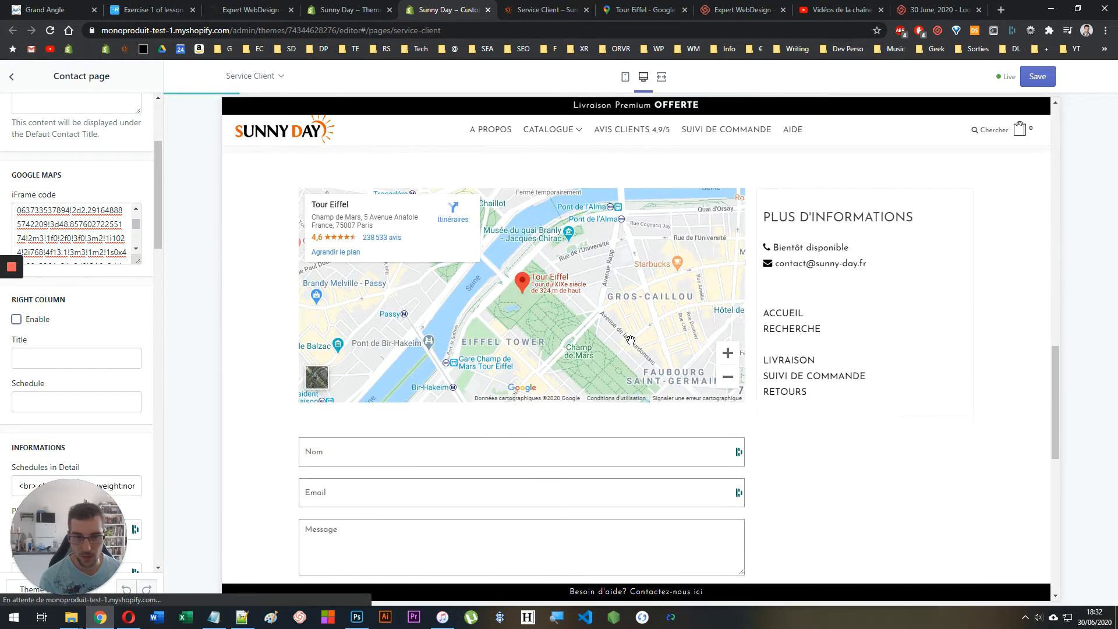
scroll(105, 367, down, 6)
scroll(110, 366, up, 7)
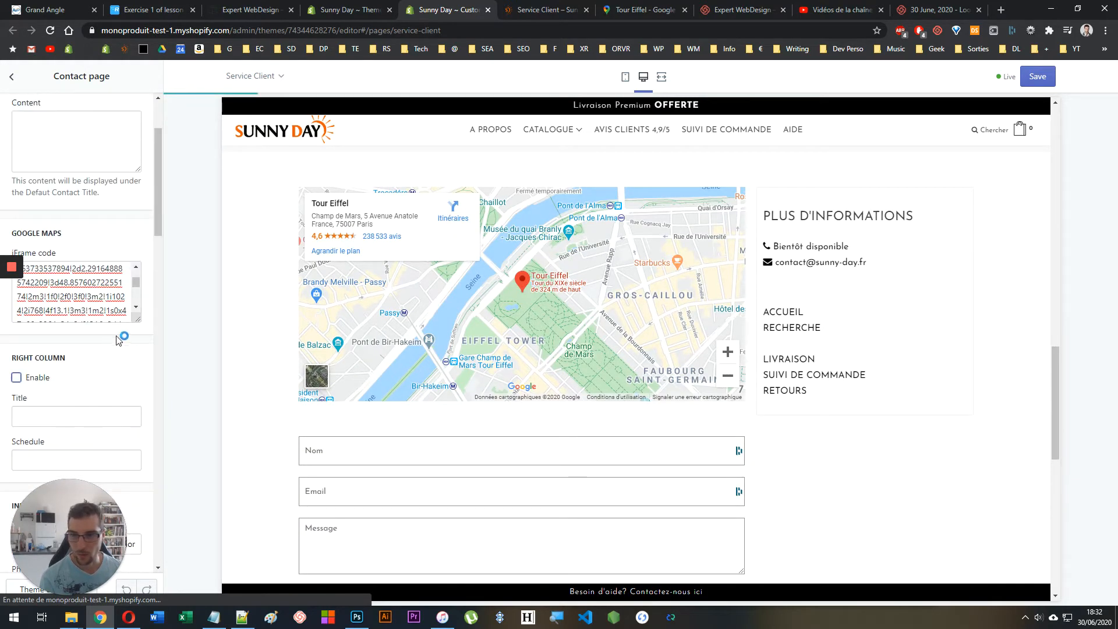
- Select the entire map iFrame code, and return to the page's section list to review the Service Client preview
click(96, 291)
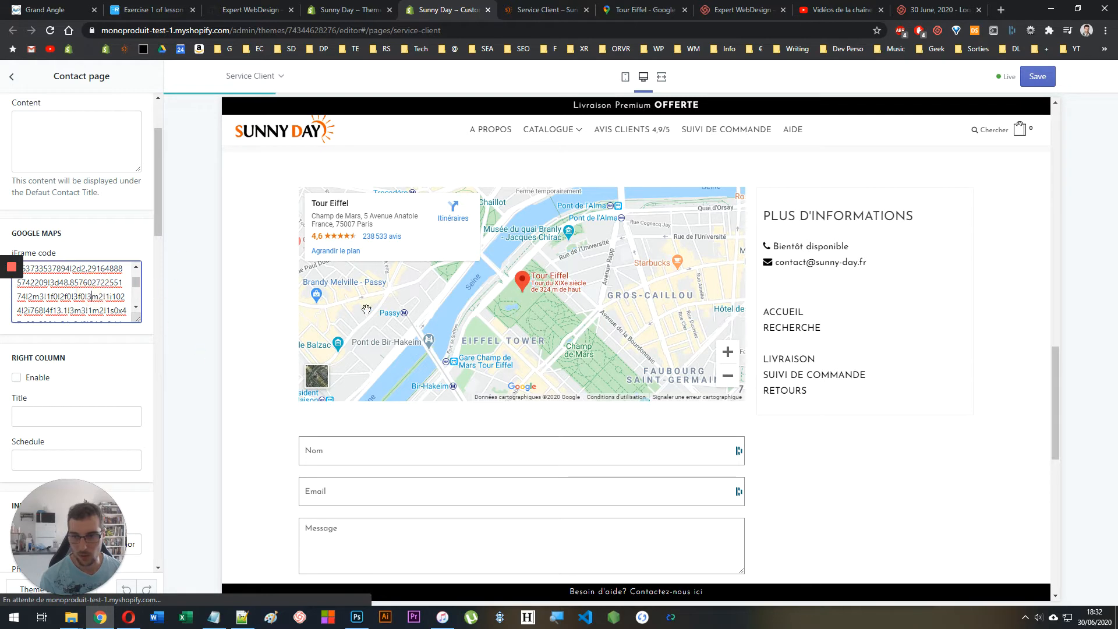
key(ctrl+a)
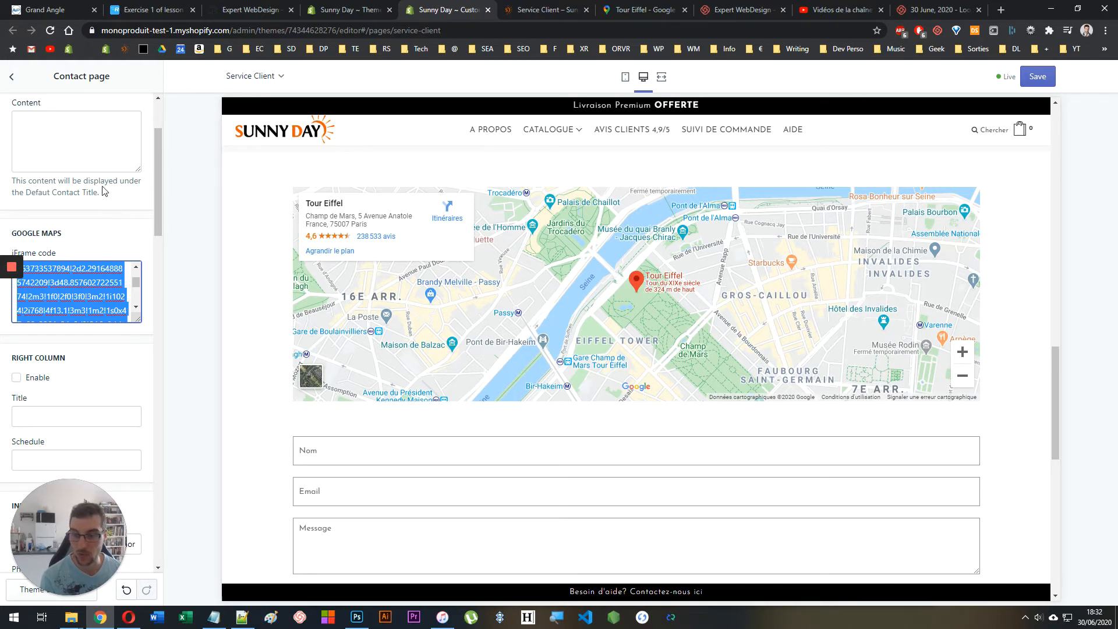
click(11, 78)
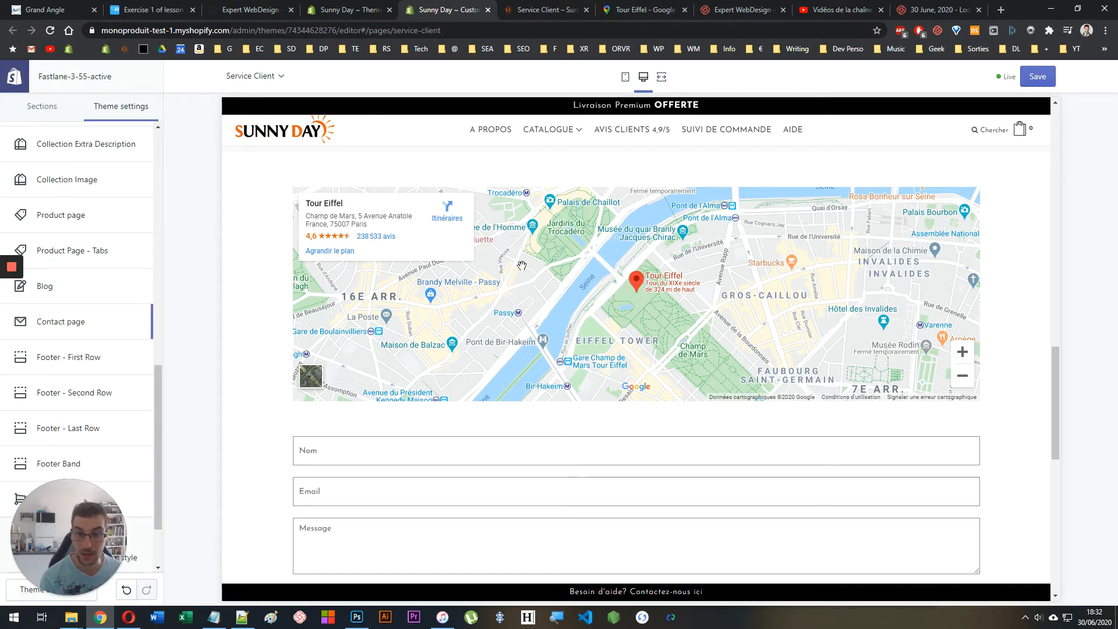
click(42, 107)
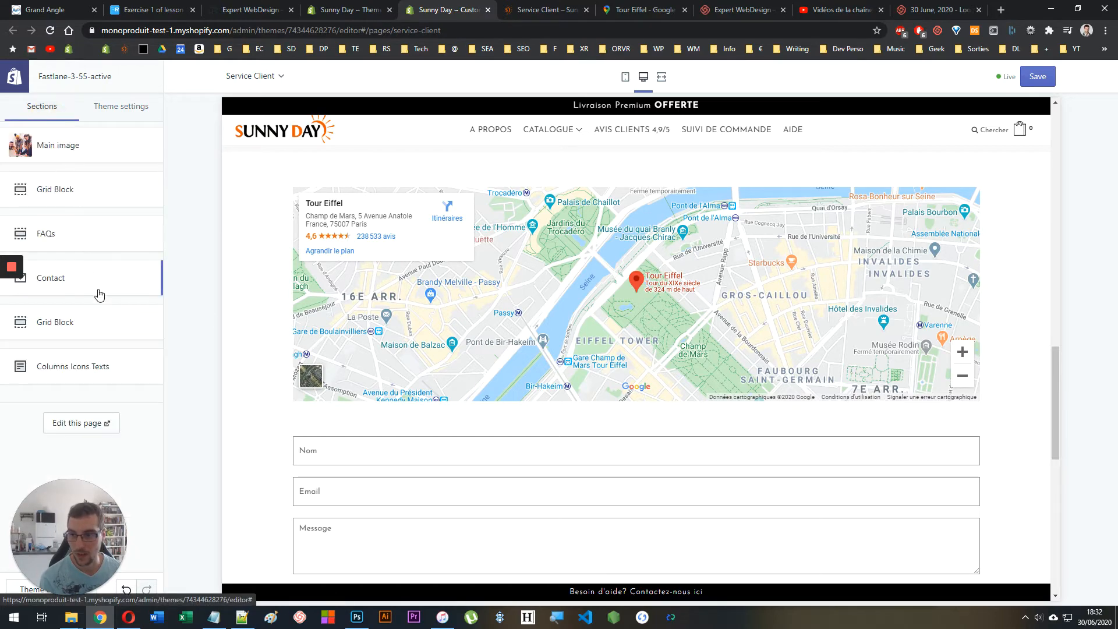
scroll(520, 334, up, 2)
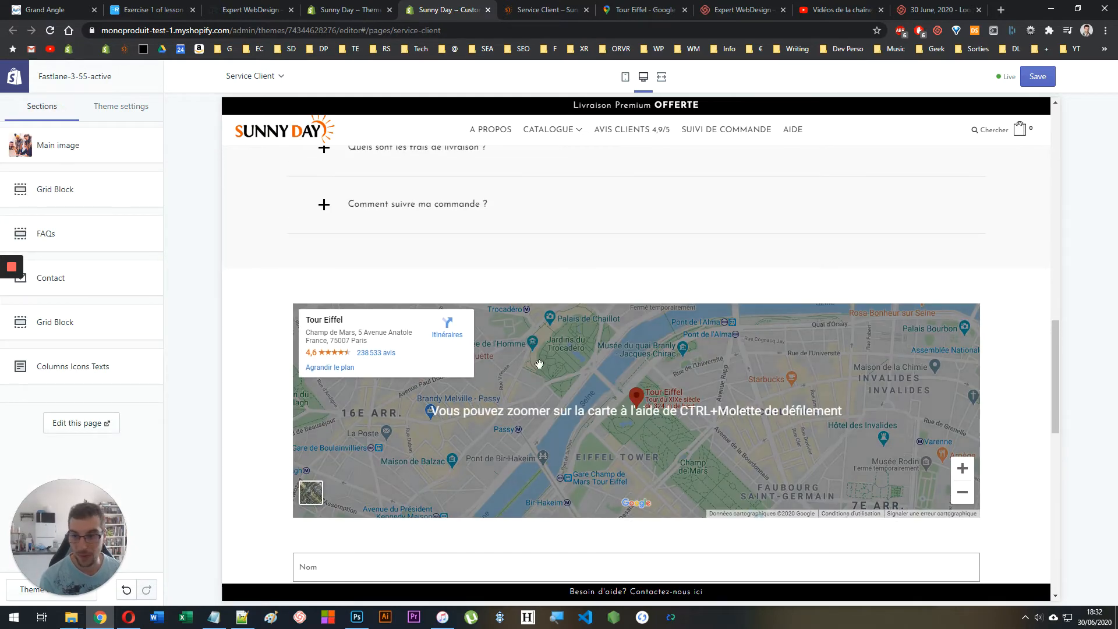
scroll(460, 434, down, 10)
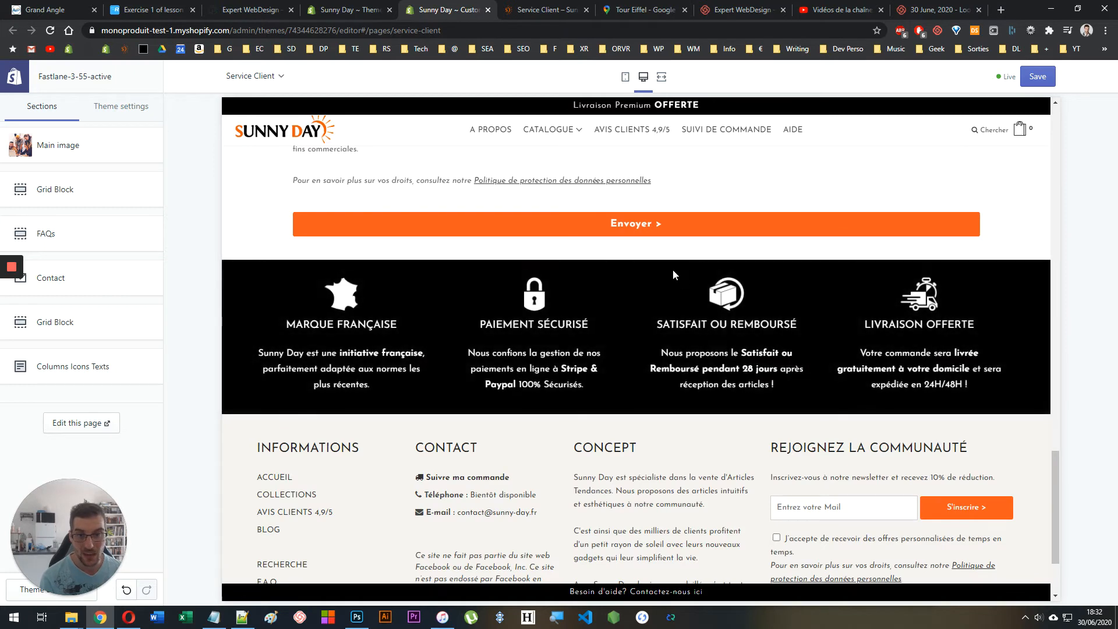
scroll(673, 269, up, 3)
scroll(900, 208, up, 2)
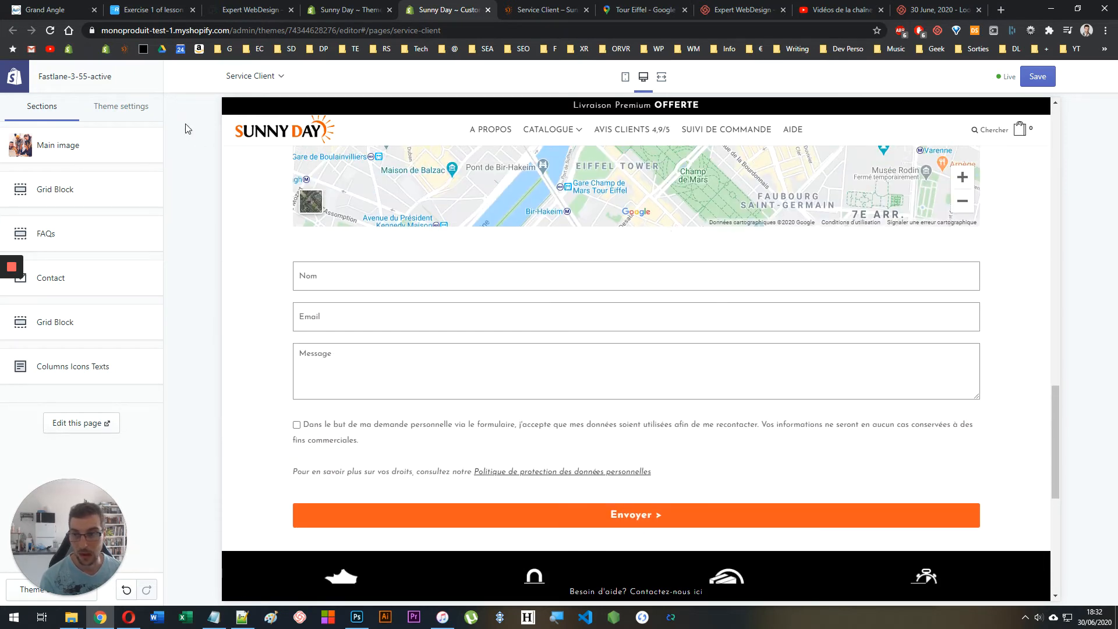
click(121, 106)
scroll(19, 324, down, 8)
scroll(84, 243, up, 3)
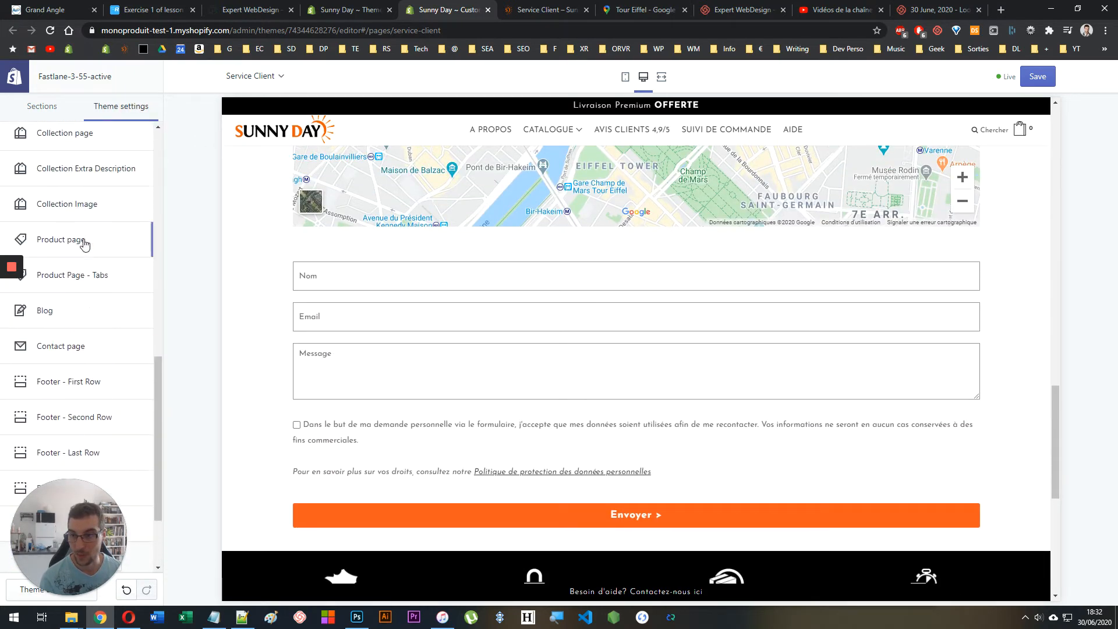
scroll(70, 233, up, 3)
click(53, 109)
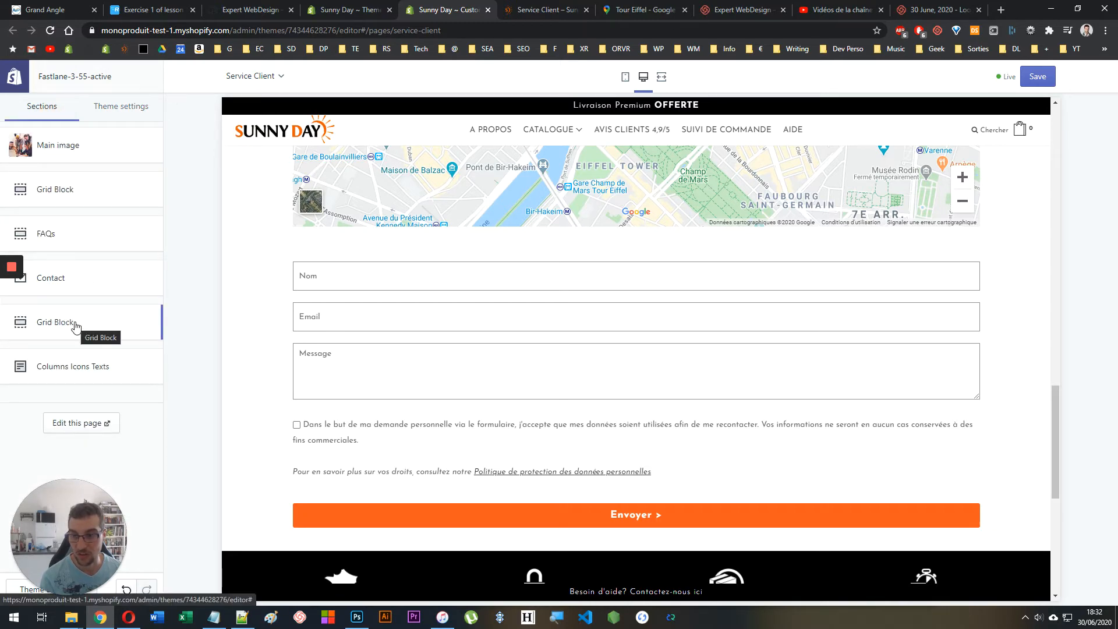
- Open the Grid Block section that follows Contact and enable its full width
scroll(360, 371, down, 3)
click(54, 320)
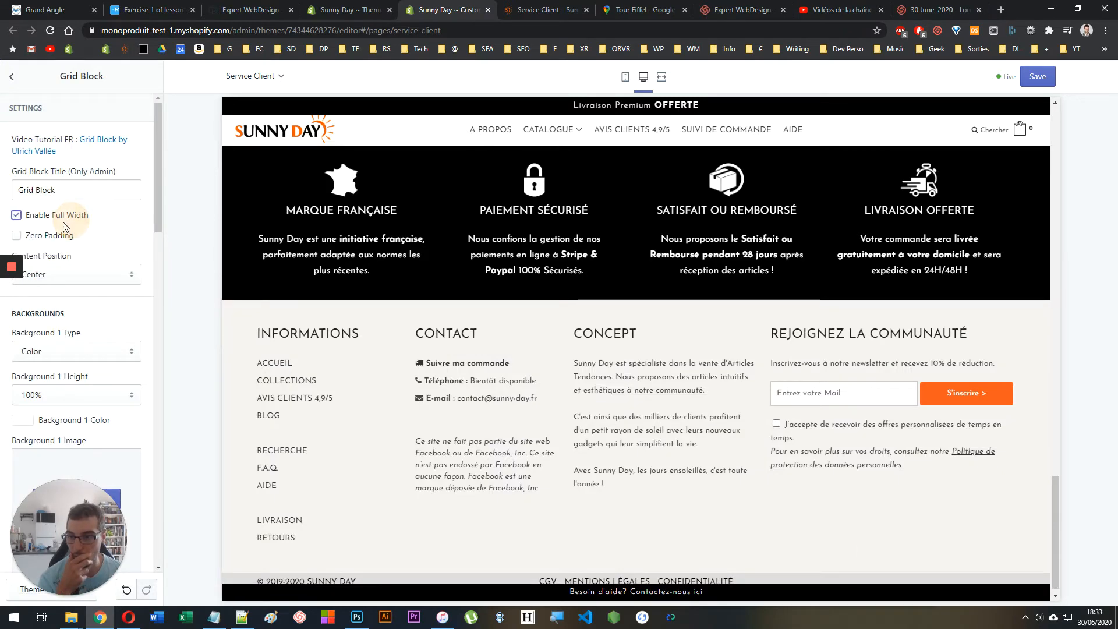
click(59, 216)
- Add an Html content item to the Grid Block and paste the Tour Eiffel iframe code as its Html Code
scroll(81, 338, down, 15)
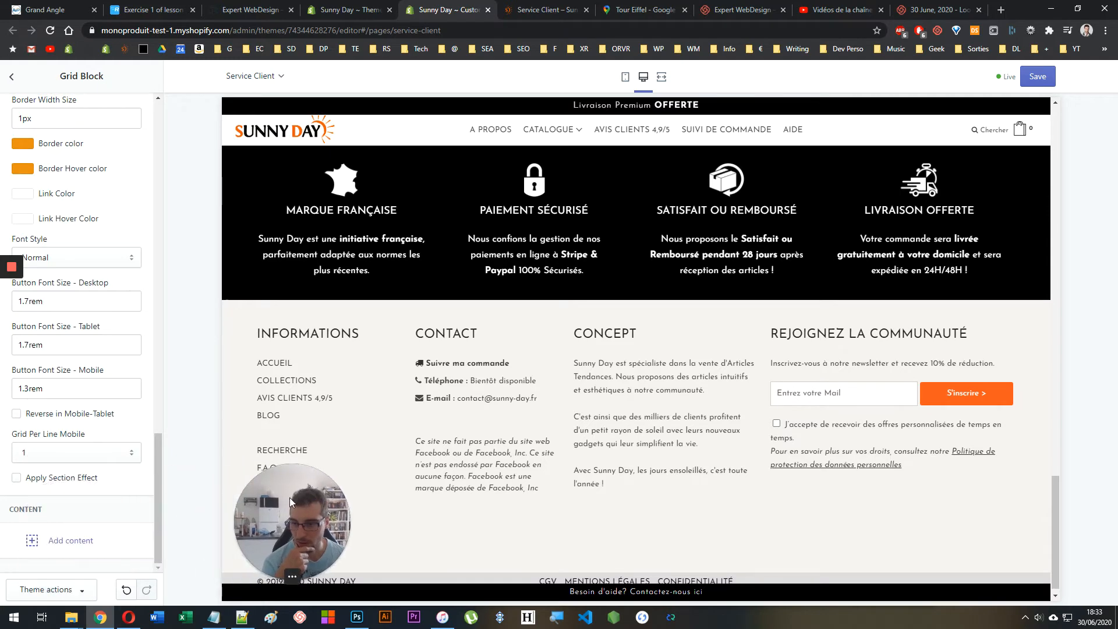
click(99, 538)
click(23, 408)
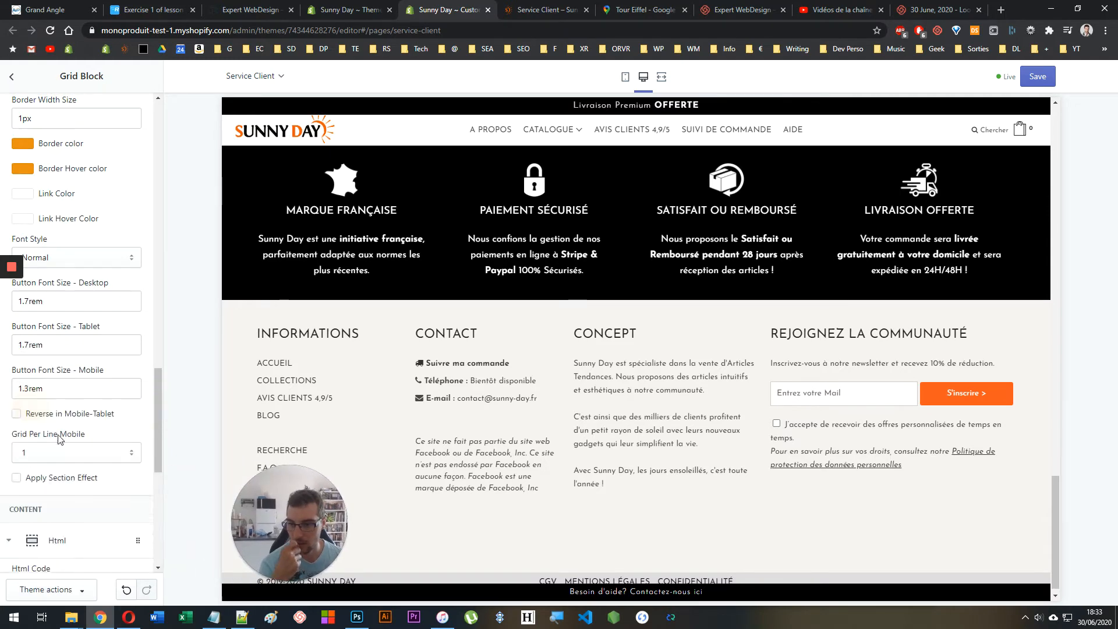
click(66, 298)
key(ctrl+v)
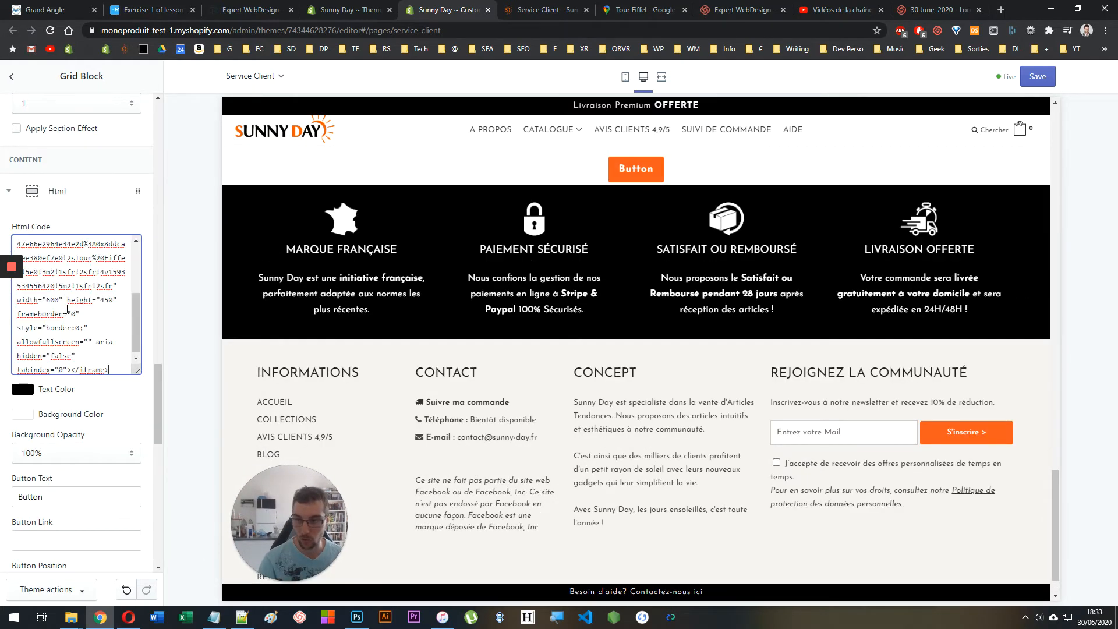
- Clear the button text of the Grid Block's Html item
scroll(111, 465, down, 5)
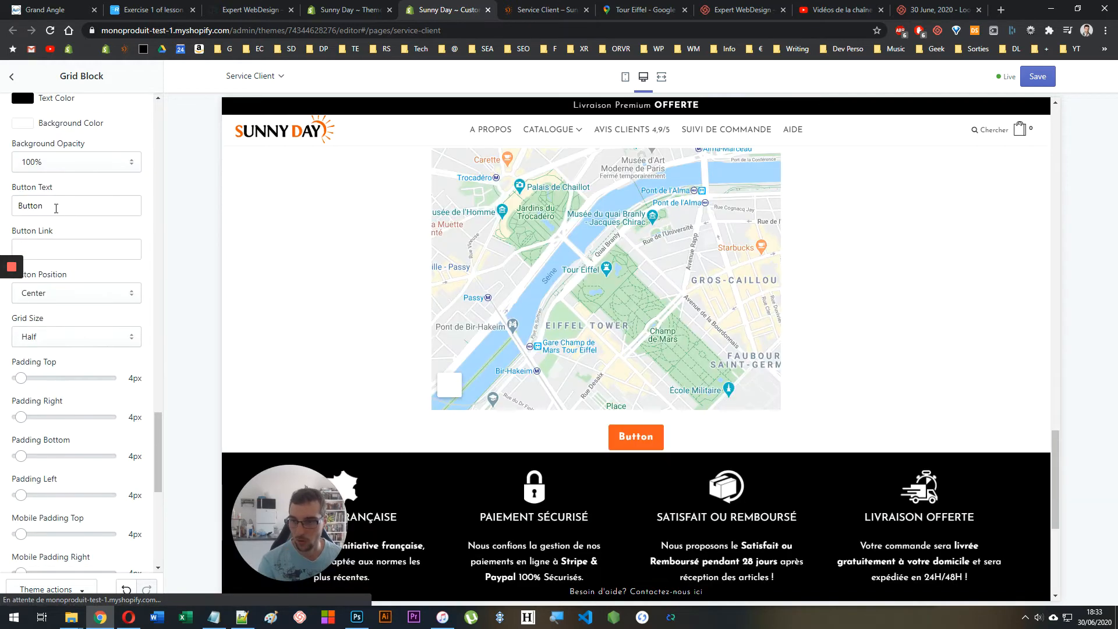
double_click(54, 207)
key(BackSpace)
- Set the Html item's top, right, bottom and left padding to 0px, leaving the mobile paddings alone
drag(21, 378, 17, 378)
drag(21, 417, 17, 416)
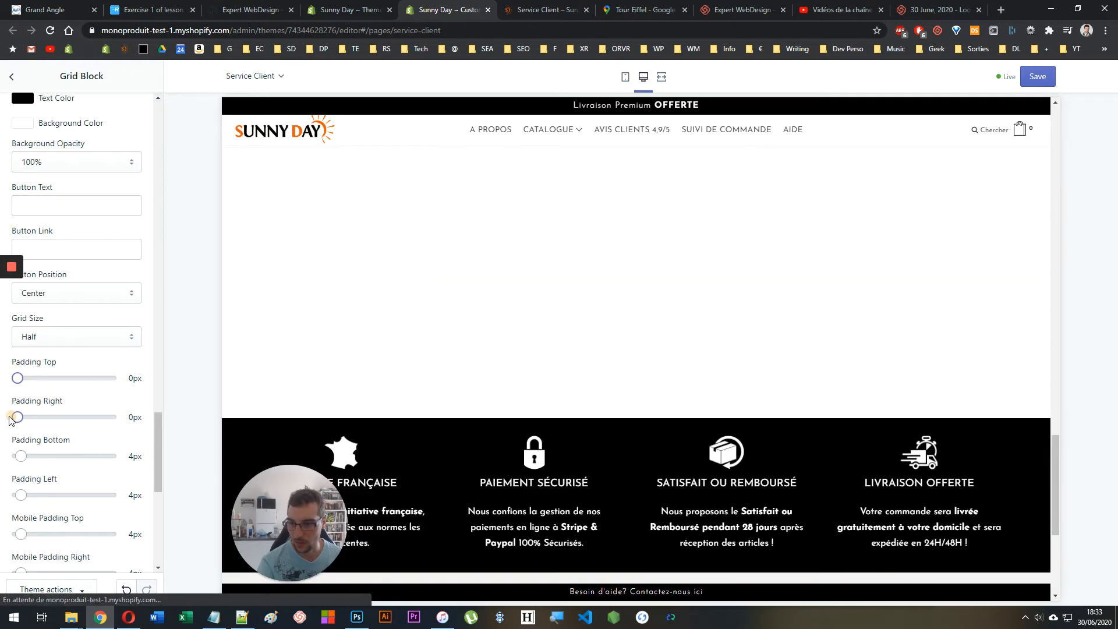
drag(21, 456, 17, 455)
drag(21, 494, 17, 494)
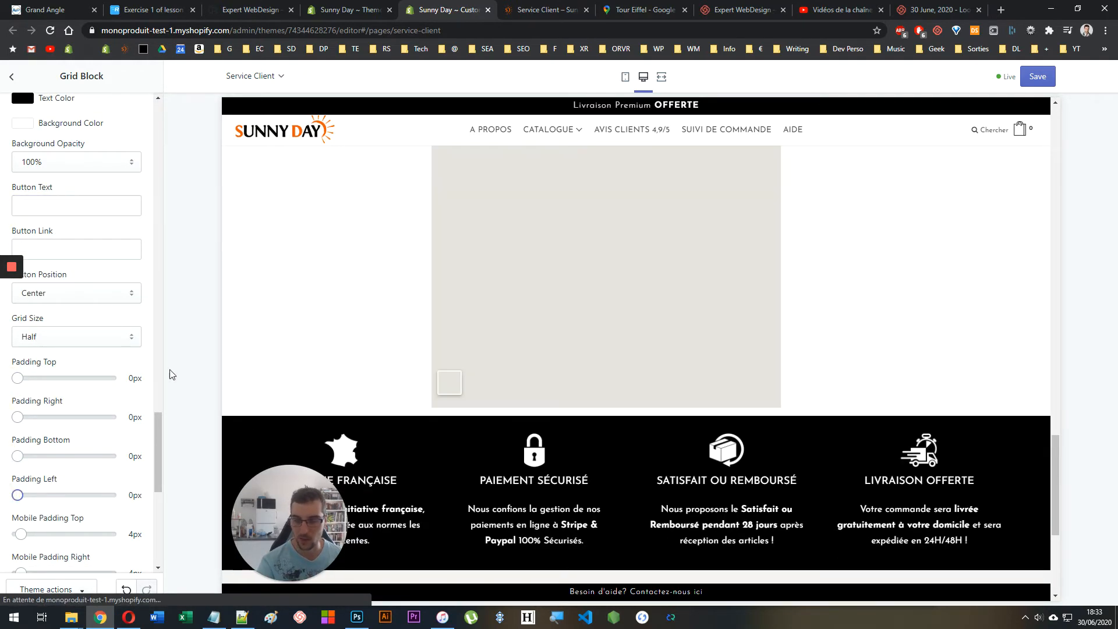
scroll(145, 384, down, 3)
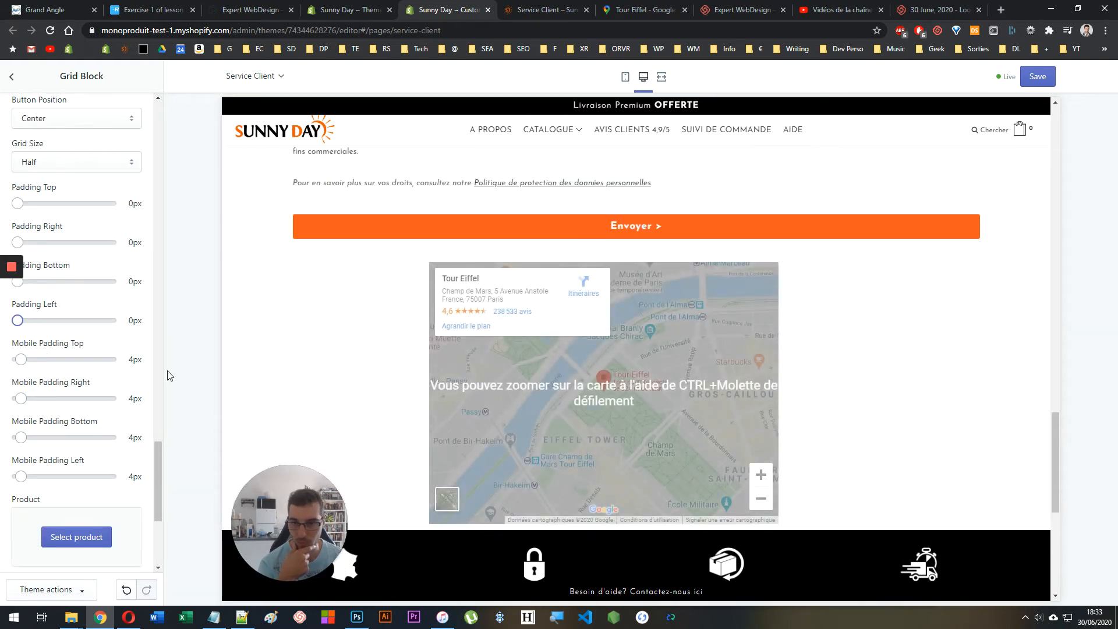
- Set the Html item's grid size to Full
scroll(105, 316, up, 2)
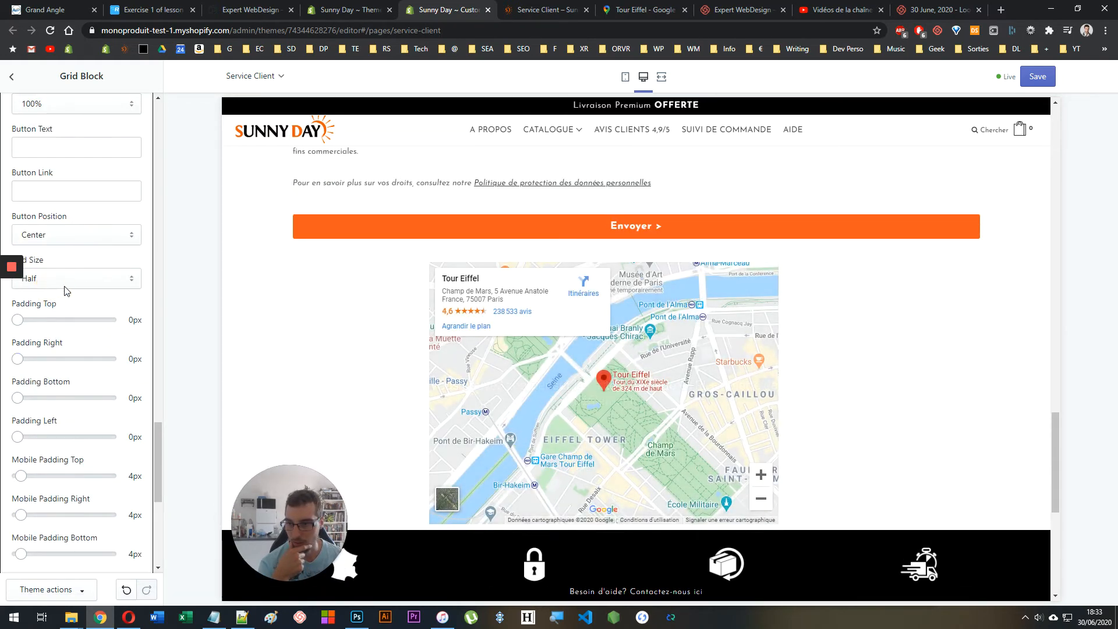
click(88, 281)
click(80, 298)
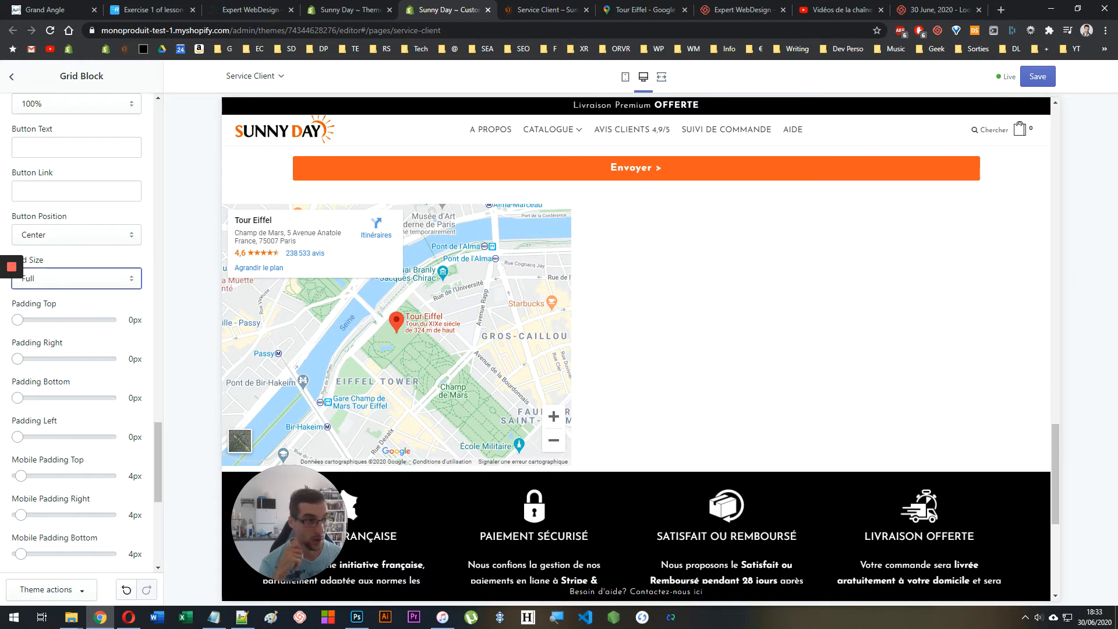
- Switch to Notepad++, set the iframe width to 2000, and replace the Grid Block's Html Code with the edited code
key(alt+Tab)
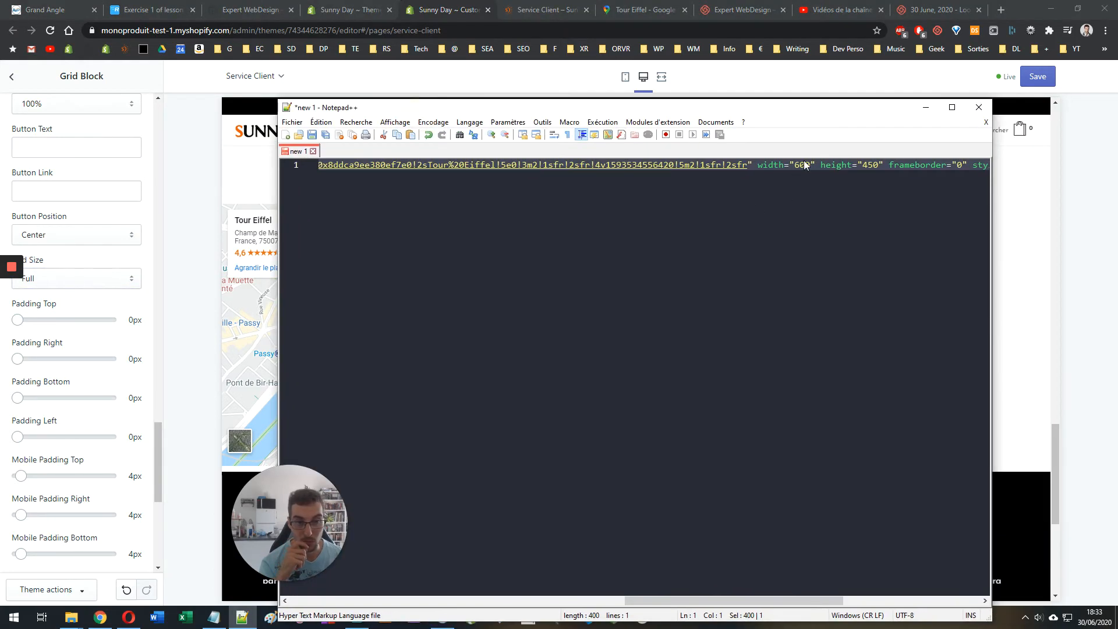
click(806, 165)
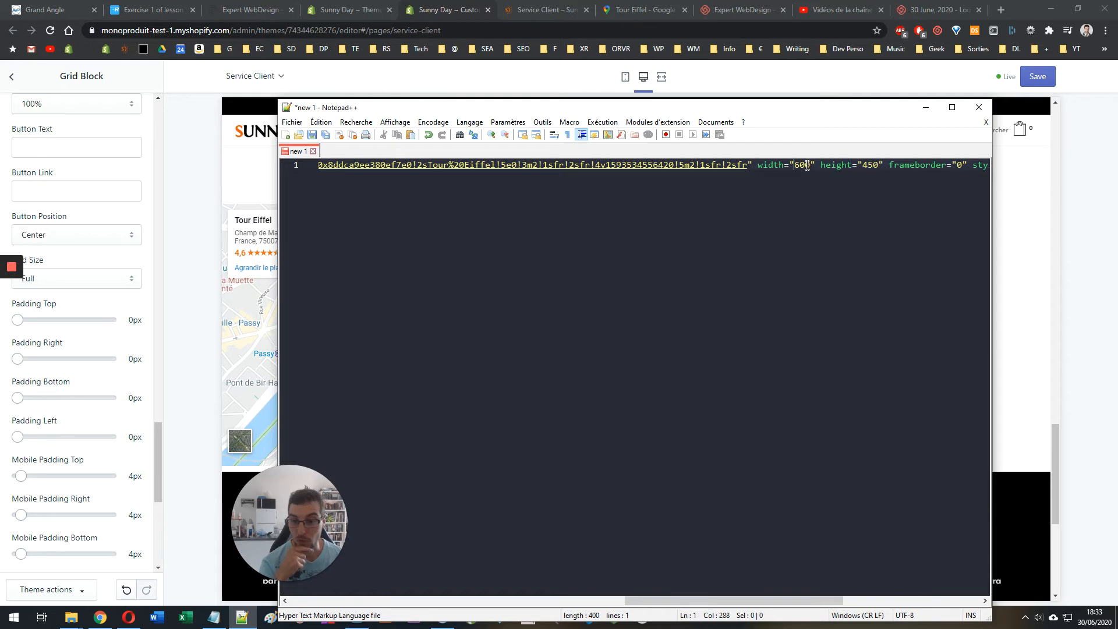
double_click(806, 165)
text(2000)
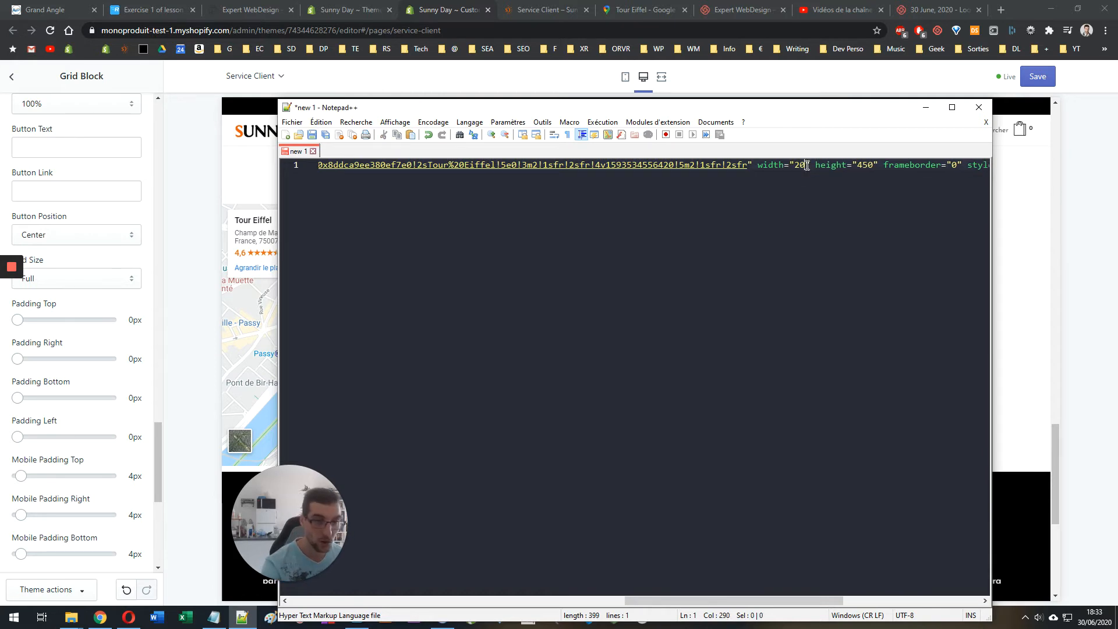
key(ctrl+a)
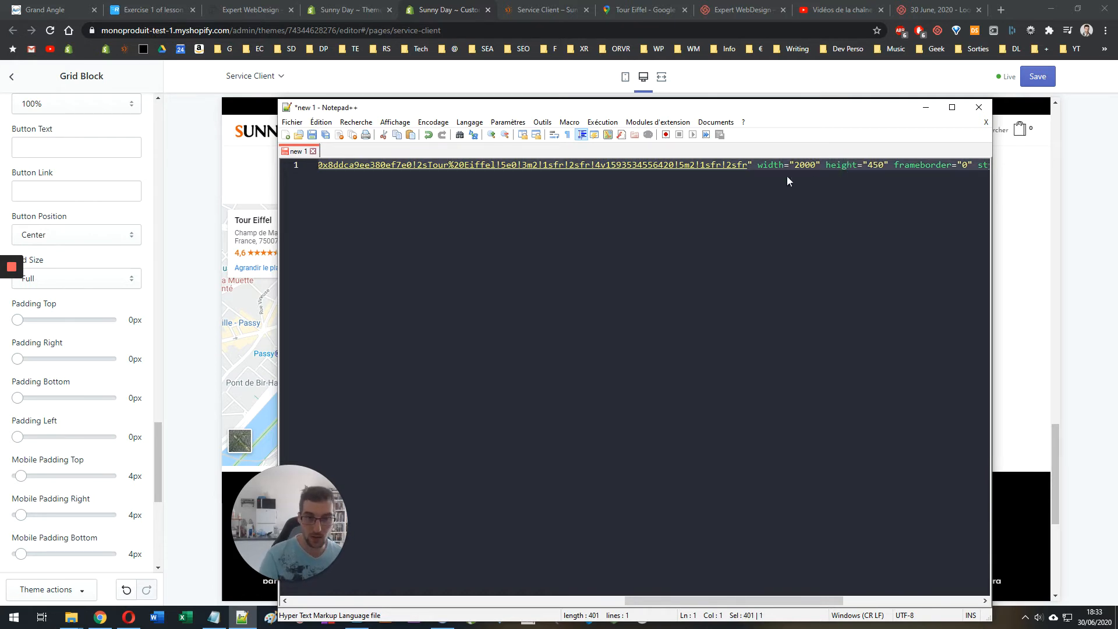
scroll(102, 323, up, 5)
click(91, 243)
key(ctrl+a)
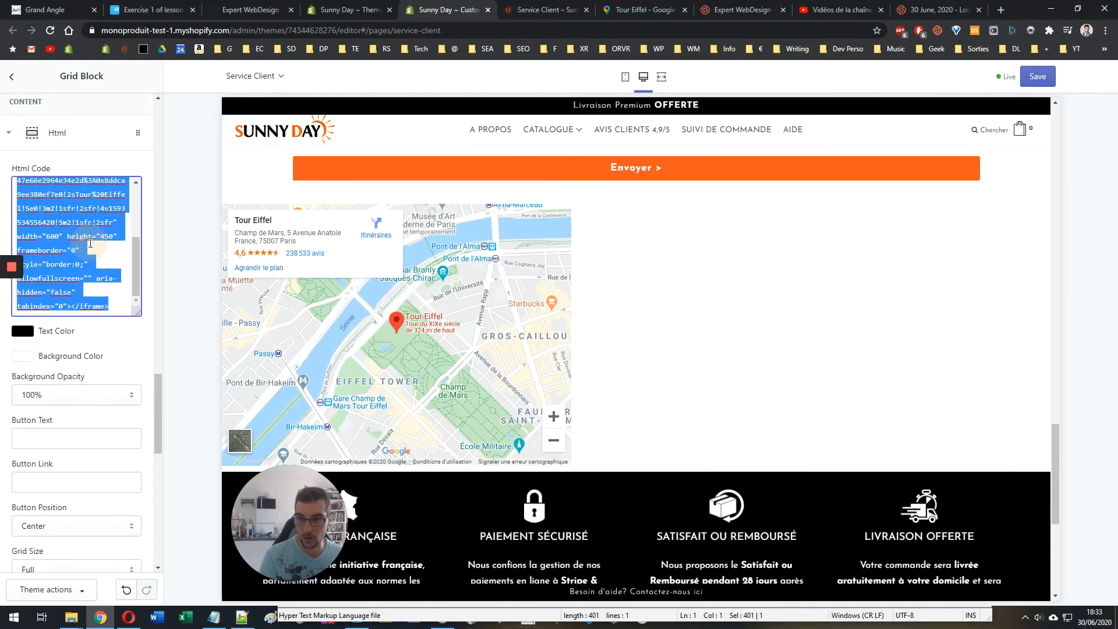
key(ctrl+v)
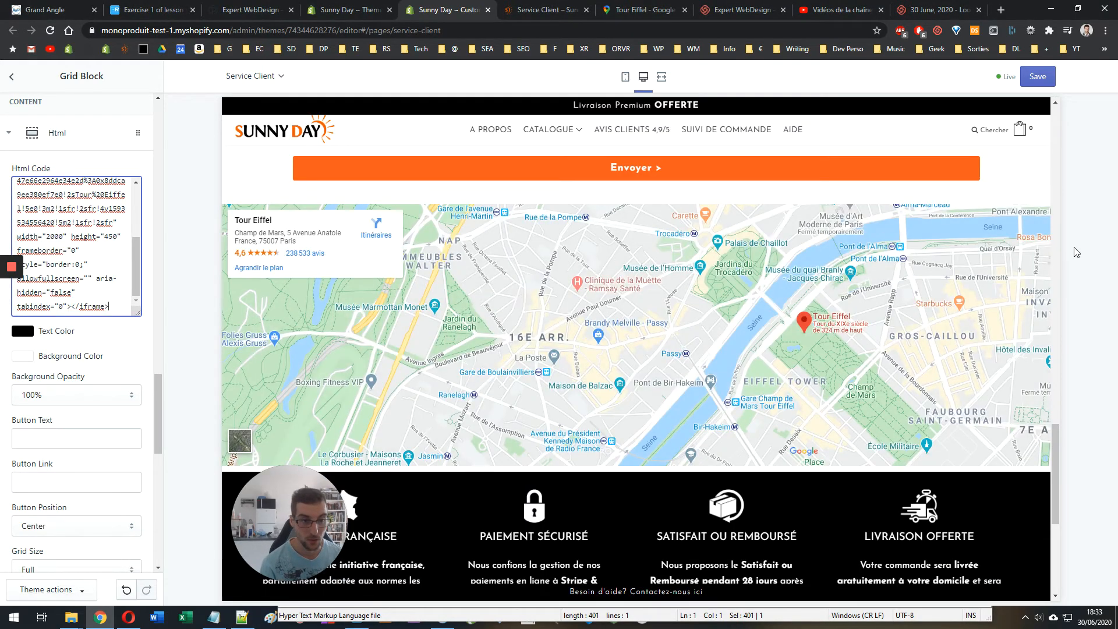
- Try the iframe width "auto" by editing it in Notepad++ and replacing the Grid Block's Html Code with that version
click(241, 617)
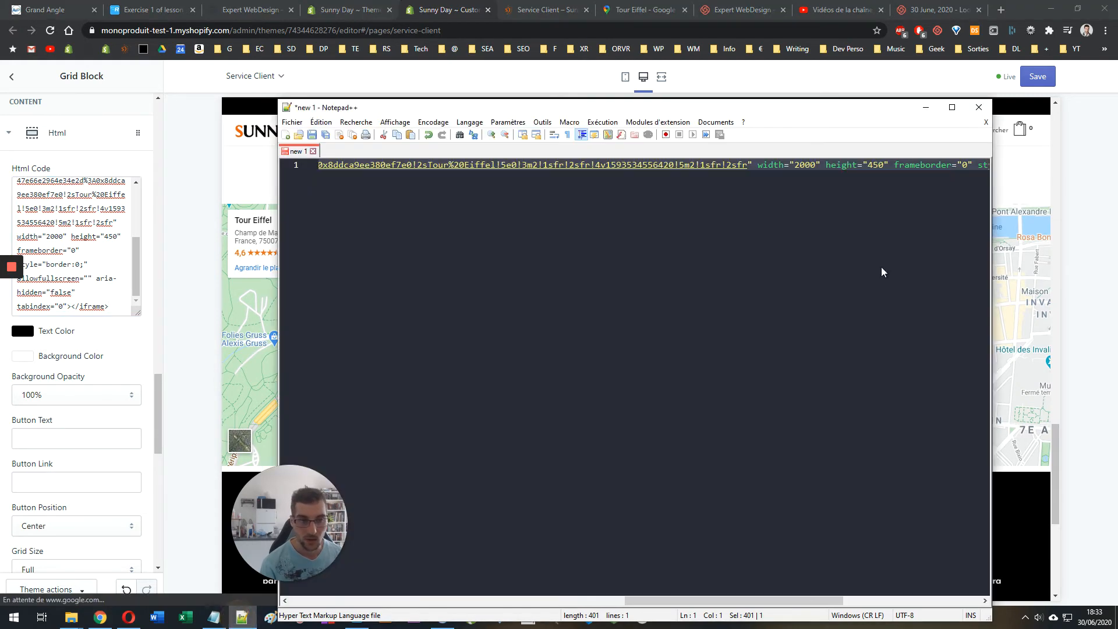
double_click(803, 166)
text(auto)
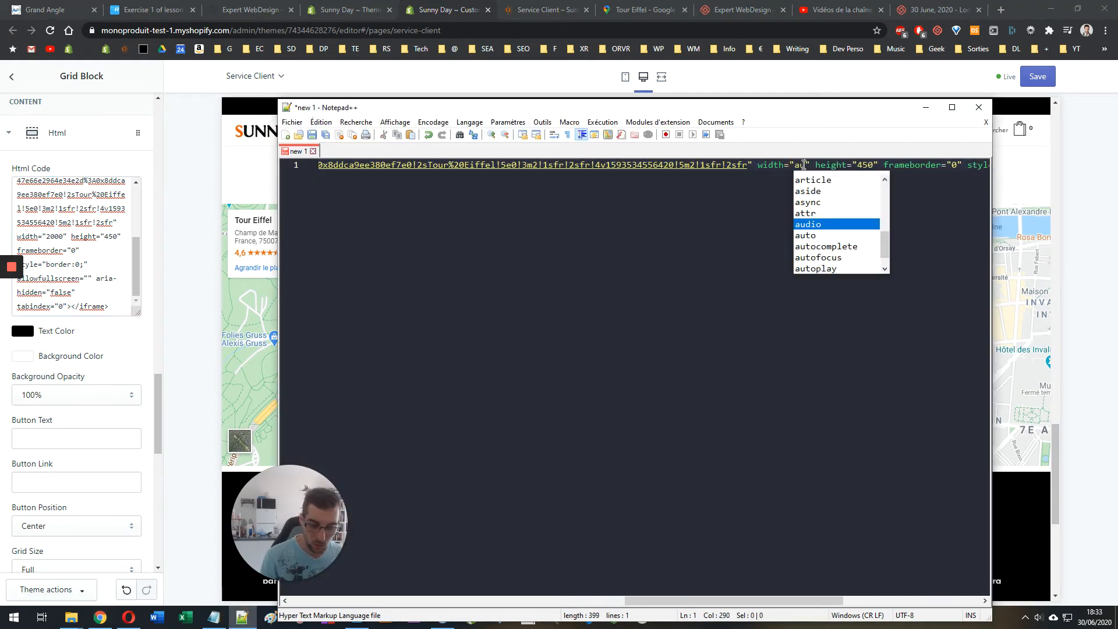
key(ctrl+a)
key(ctrl+c)
click(135, 246)
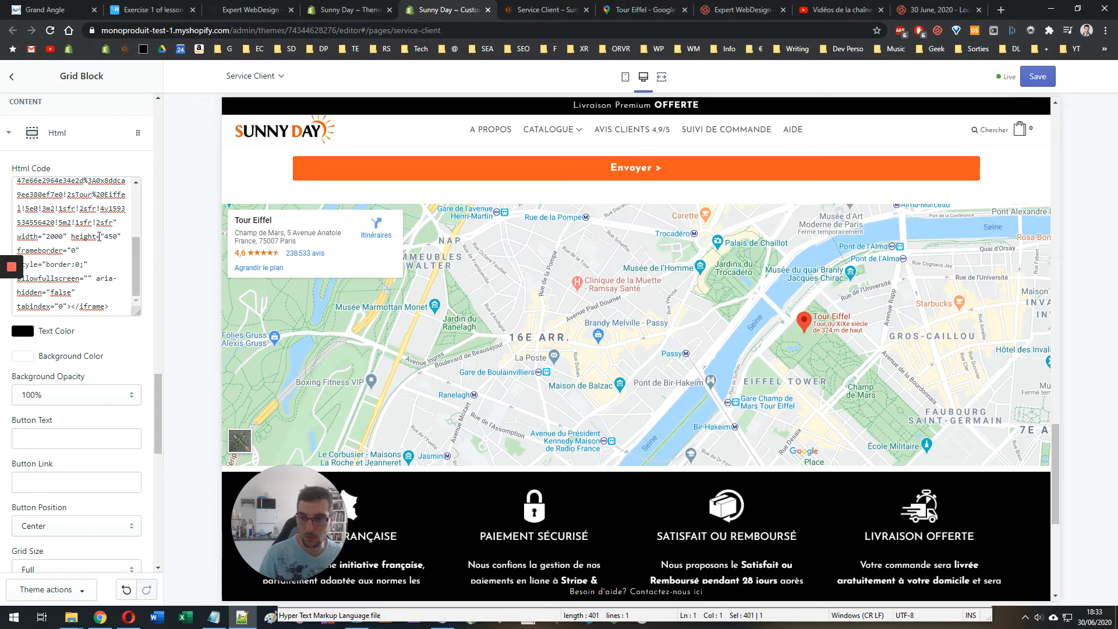
key(ctrl+a)
key(ctrl+v)
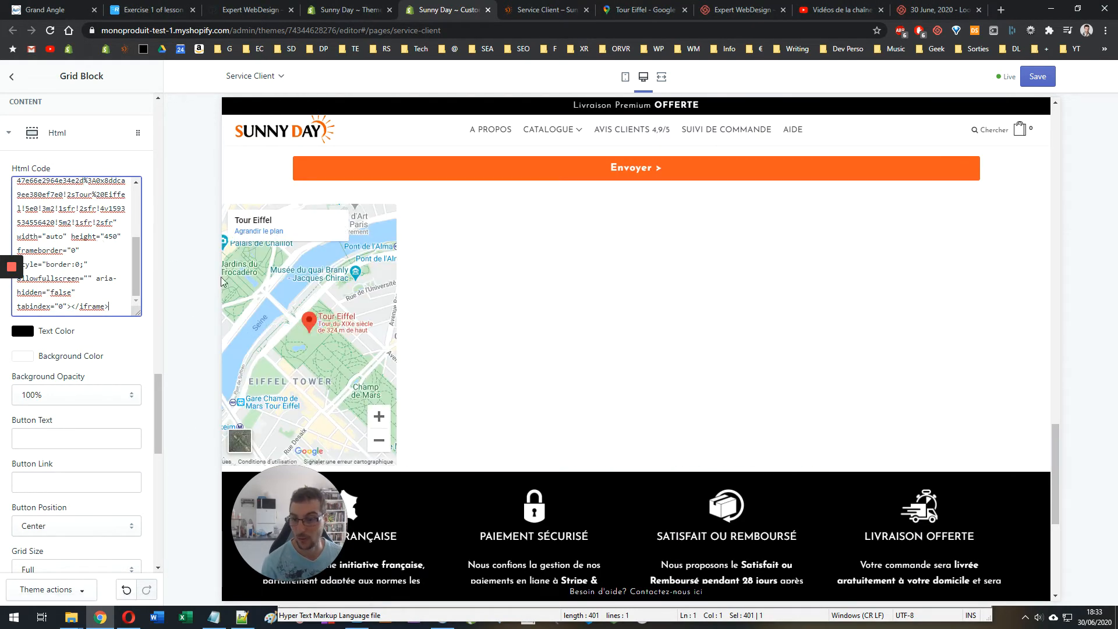
- Change the iframe width in Notepad++ back to 2000 and paste the code over the Grid Block's Html Code
click(241, 617)
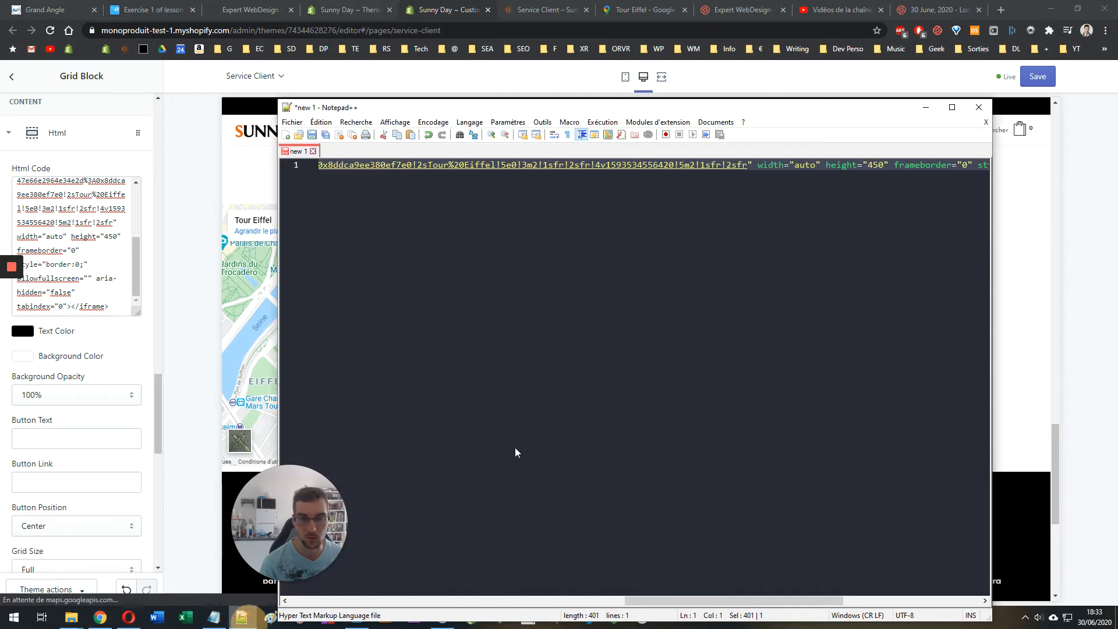
click(807, 168)
double_click(808, 168)
text(2000)
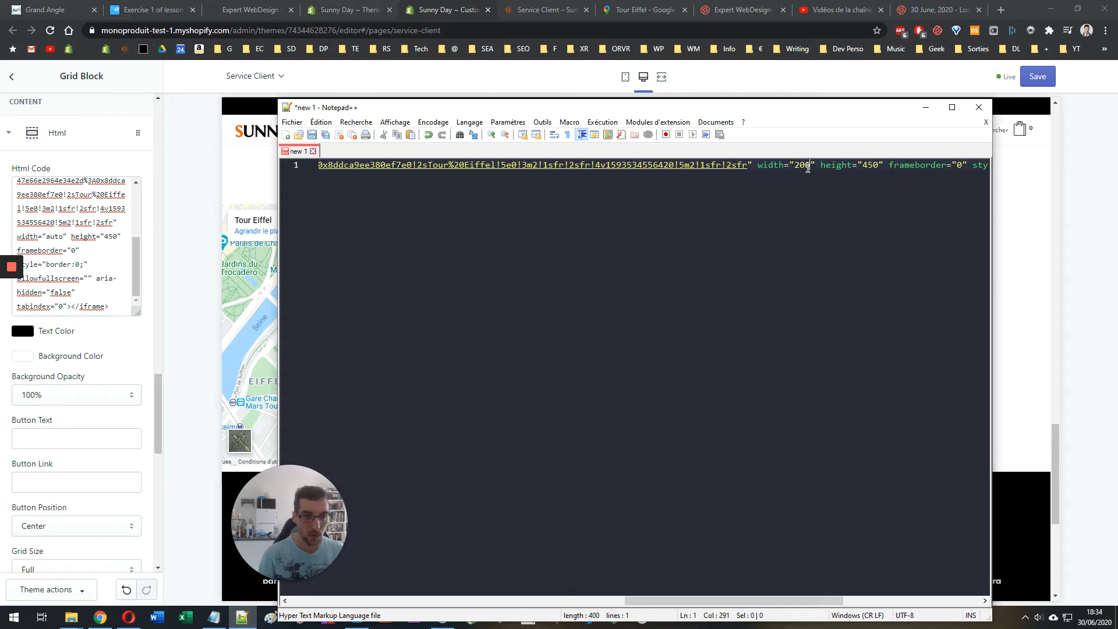
key(ctrl+a)
click(97, 240)
key(ctrl+a)
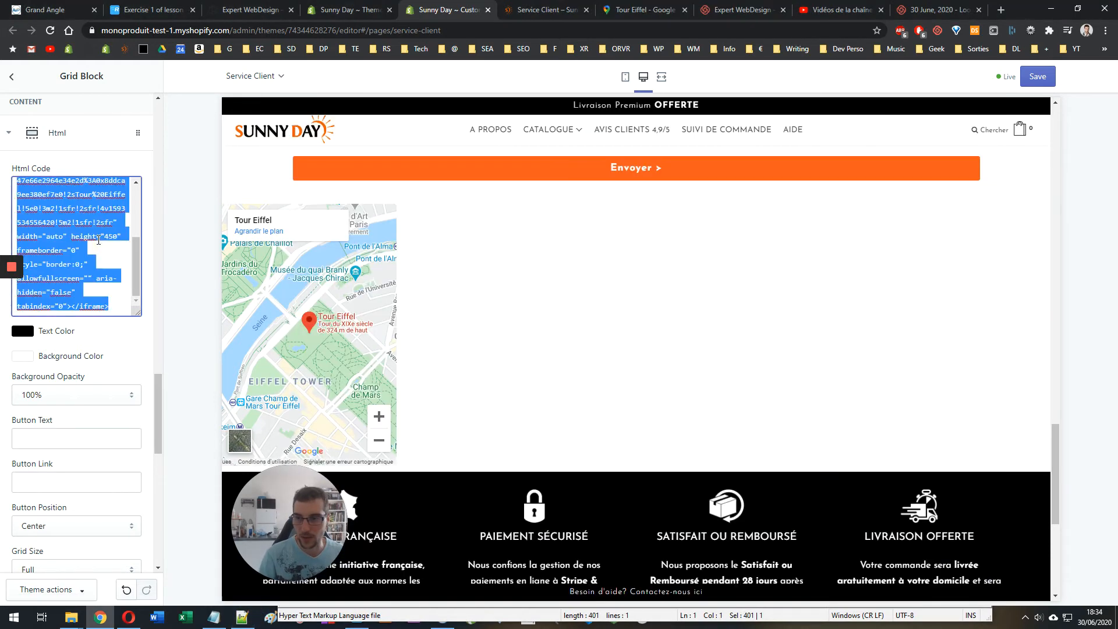
key(ctrl+v)
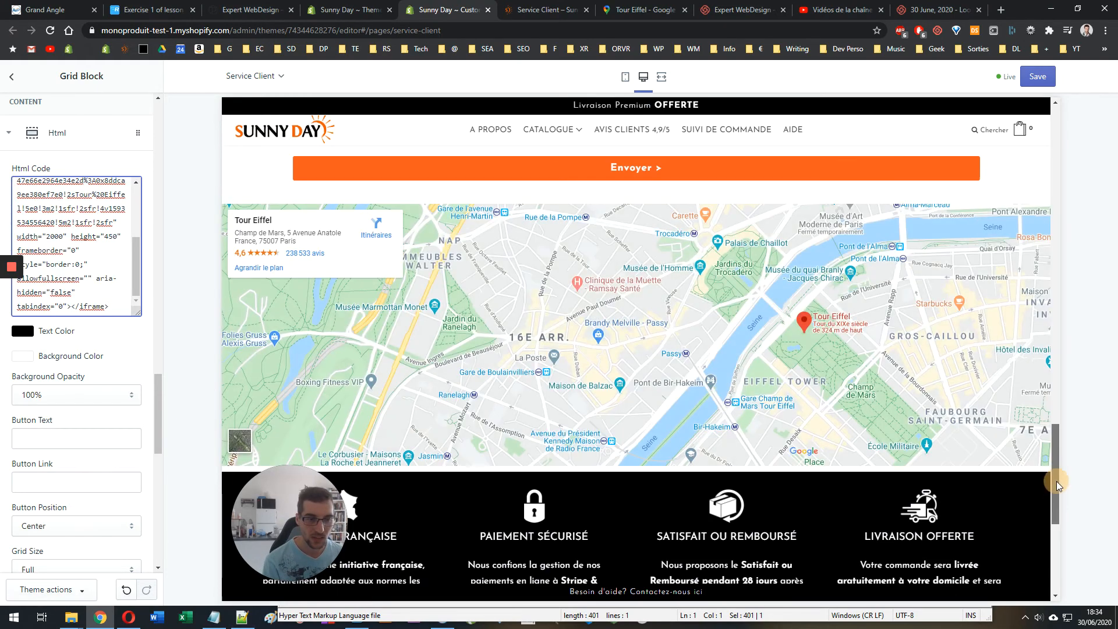
- Compare the contact section's map with the Grid Block's map in the full-screen preview, and return to the desktop preview
drag(1056, 481, 1074, 463)
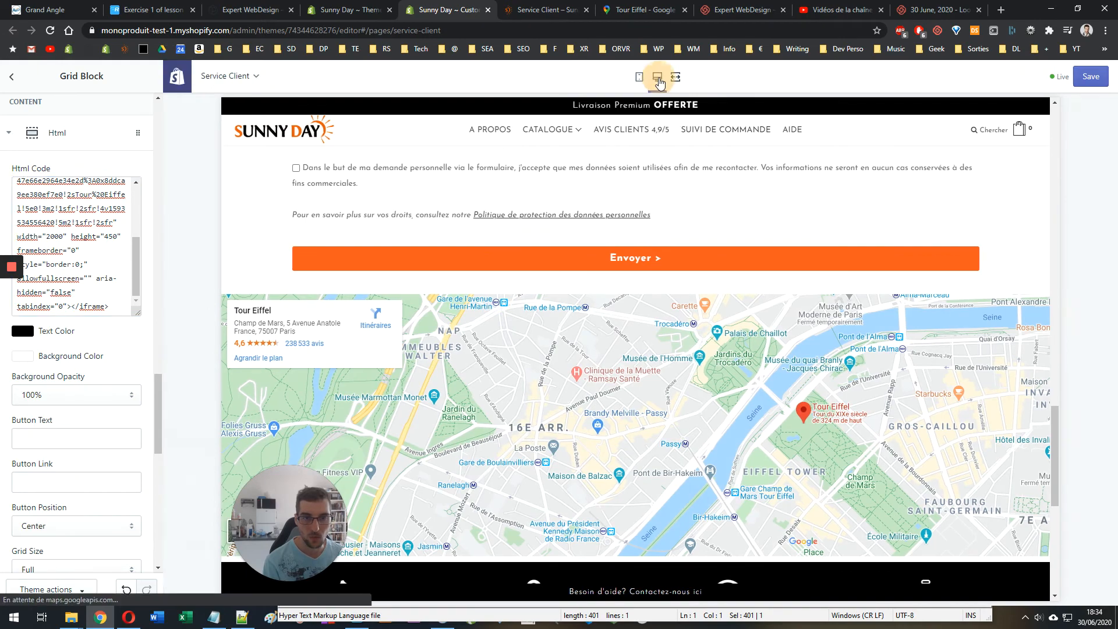
click(661, 76)
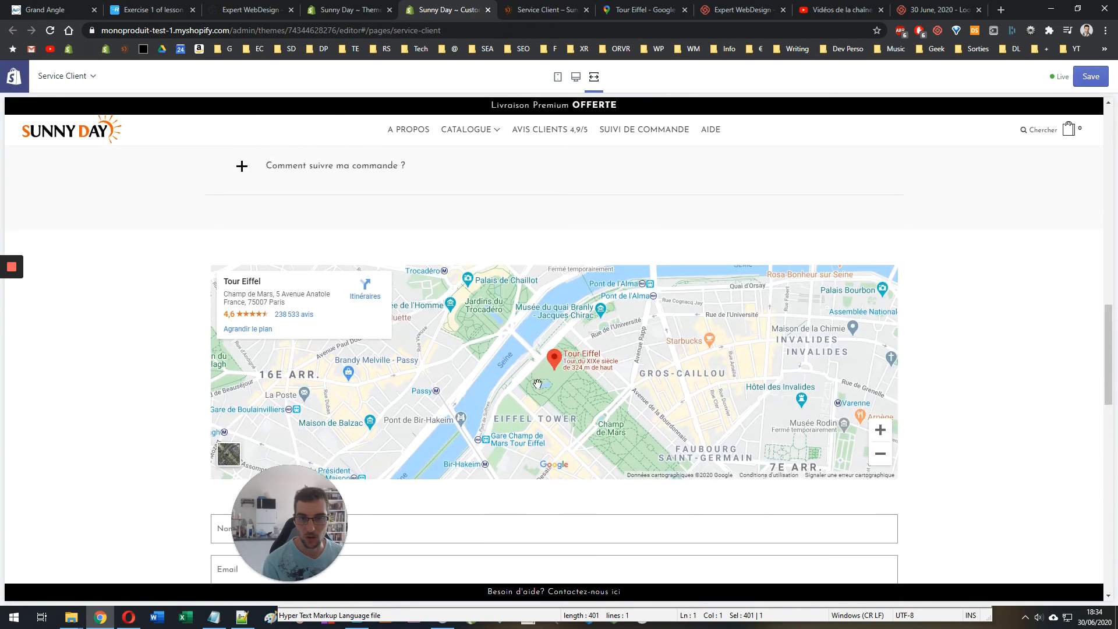
scroll(540, 417, down, 4)
scroll(553, 367, down, 7)
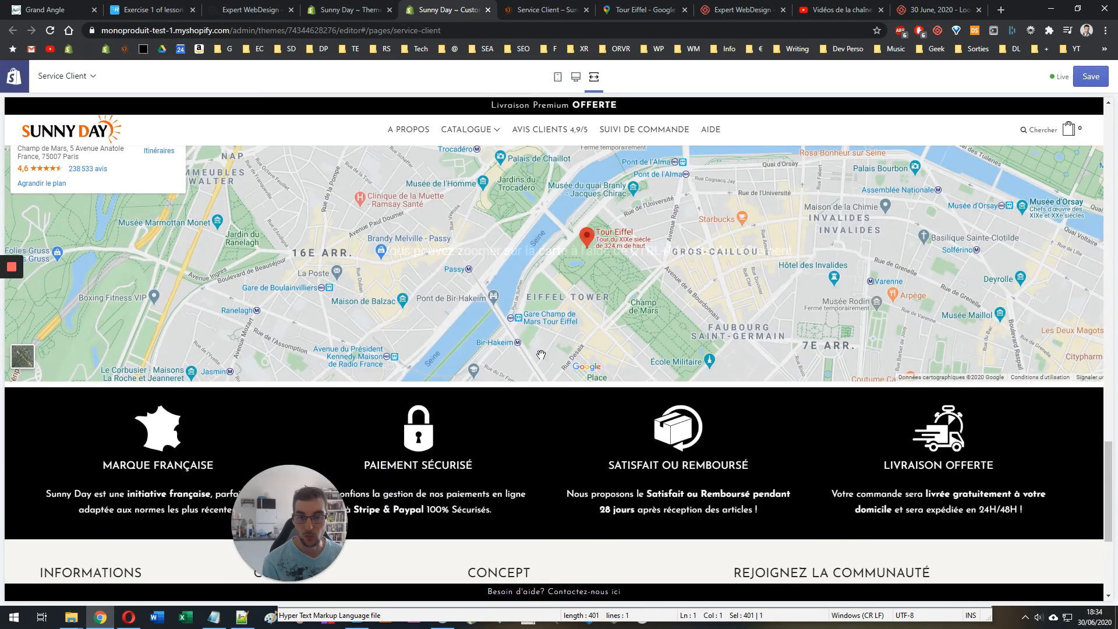
scroll(540, 353, up, 4)
scroll(539, 353, down, 2)
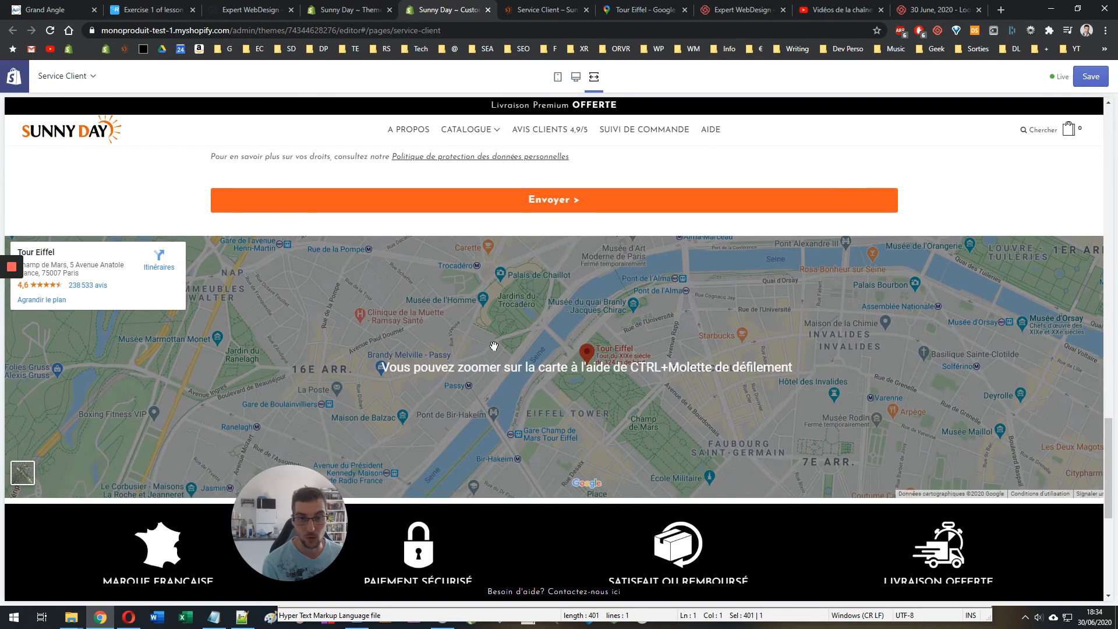
scroll(498, 346, up, 8)
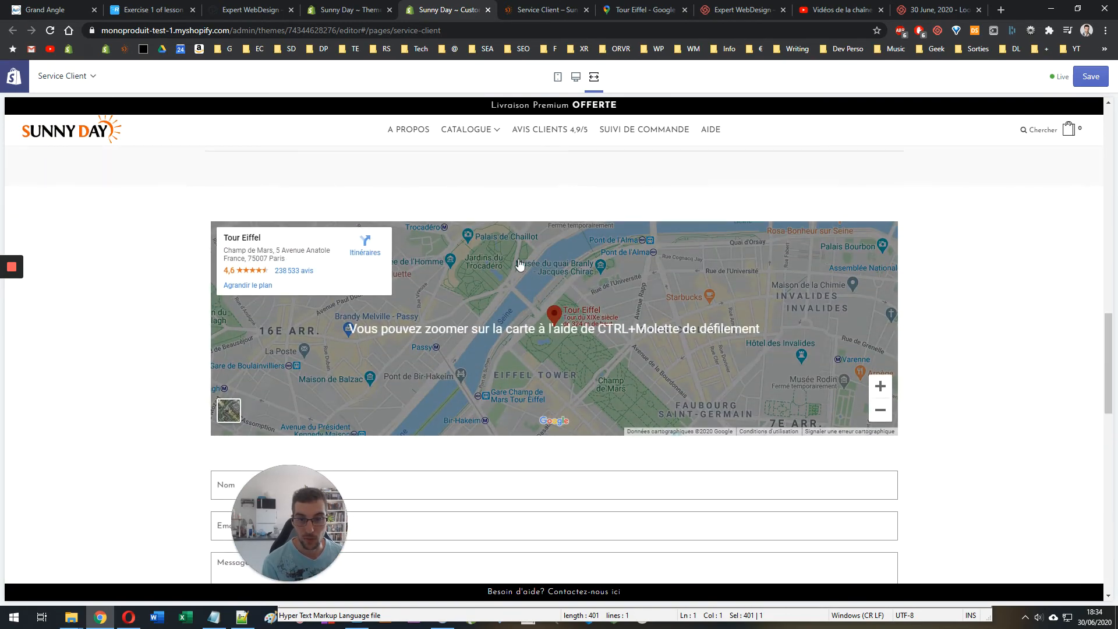
click(575, 77)
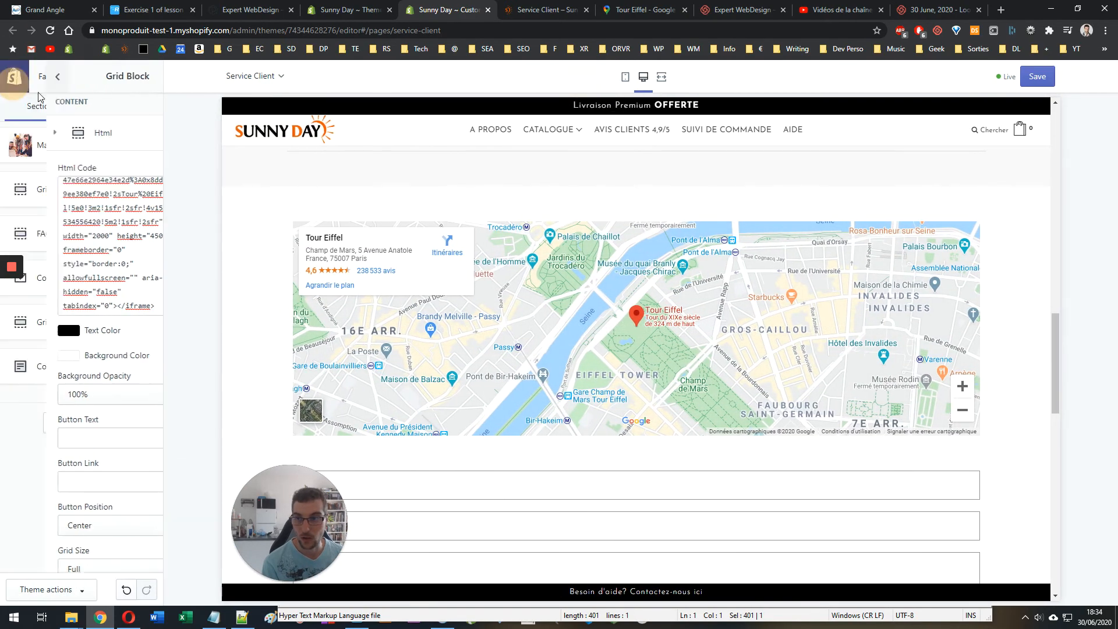
- Open the Contact page group in the theme settings, where the Google Maps iFrame code is stored
click(108, 105)
scroll(576, 330, down, 7)
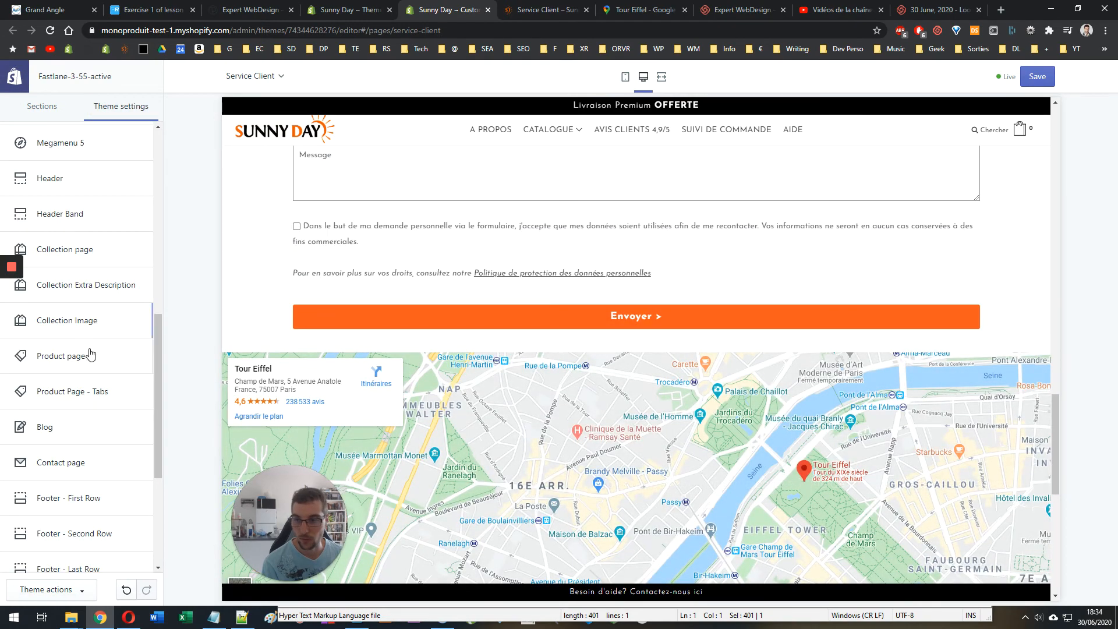
scroll(90, 355, down, 2)
click(80, 351)
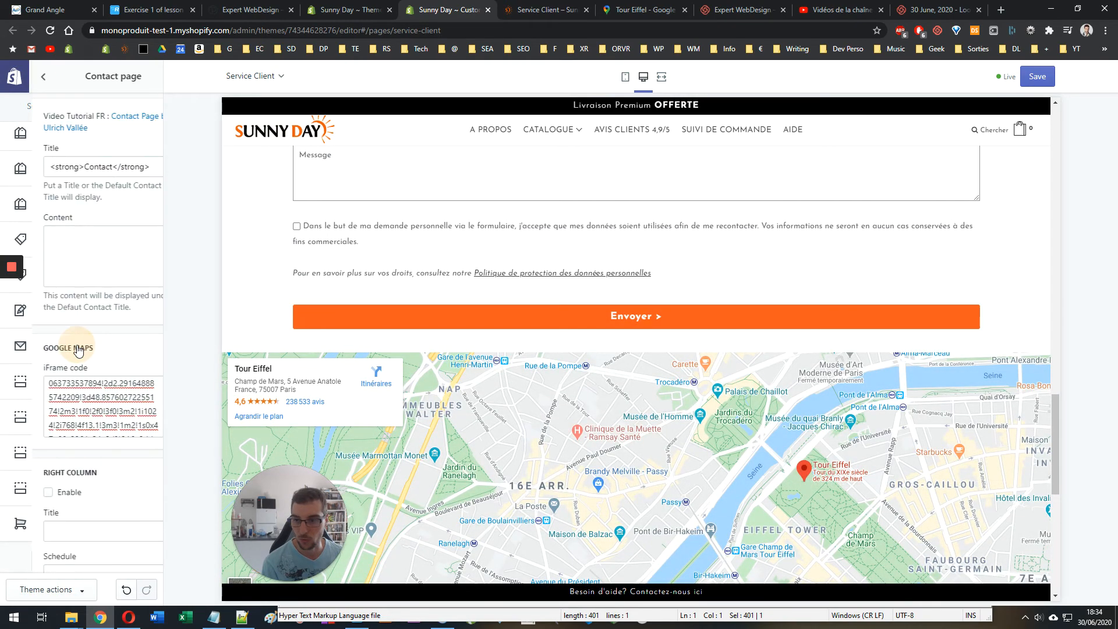
- Clear the Google Maps iFrame code from the Contact page section, save the theme, and check the remaining map in the preview
click(61, 394)
key(ctrl+a)
key(BackSpace)
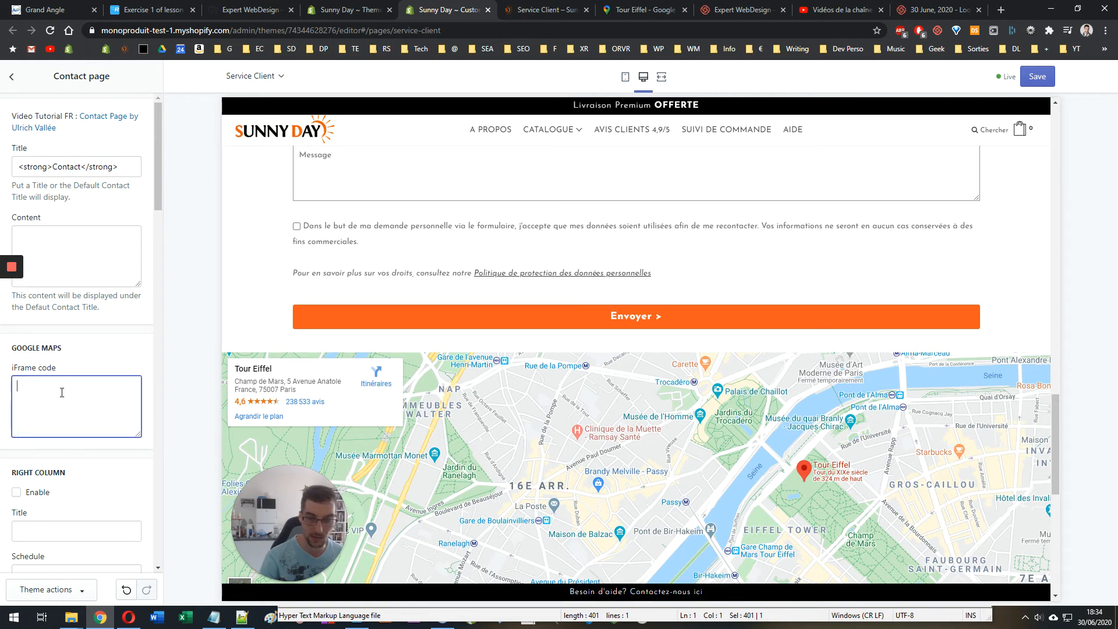
click(1038, 77)
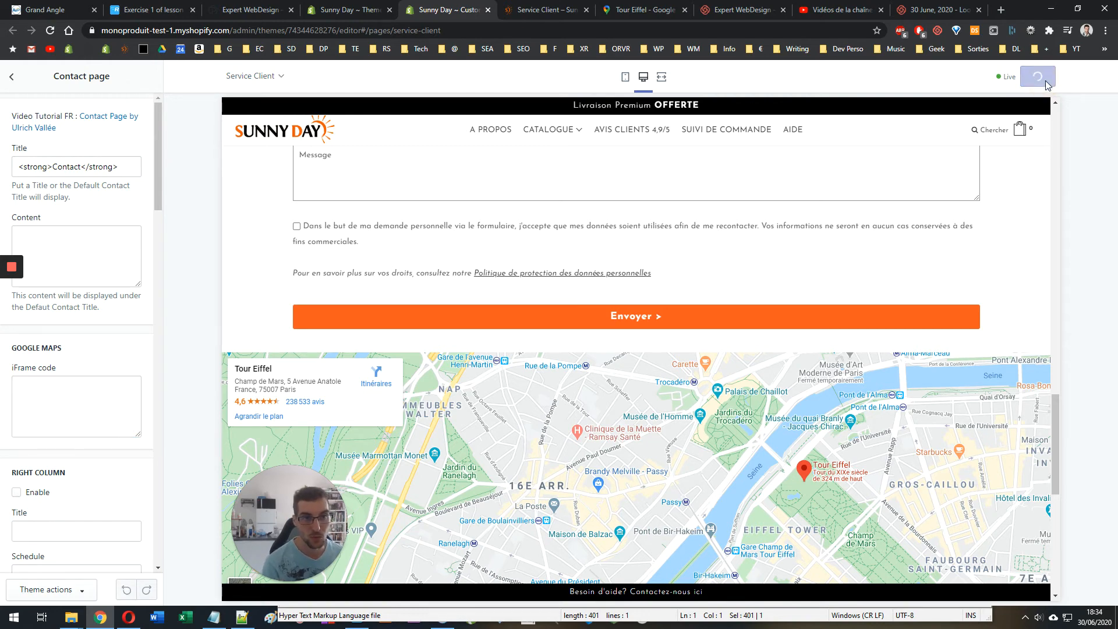
scroll(646, 226, down, 3)
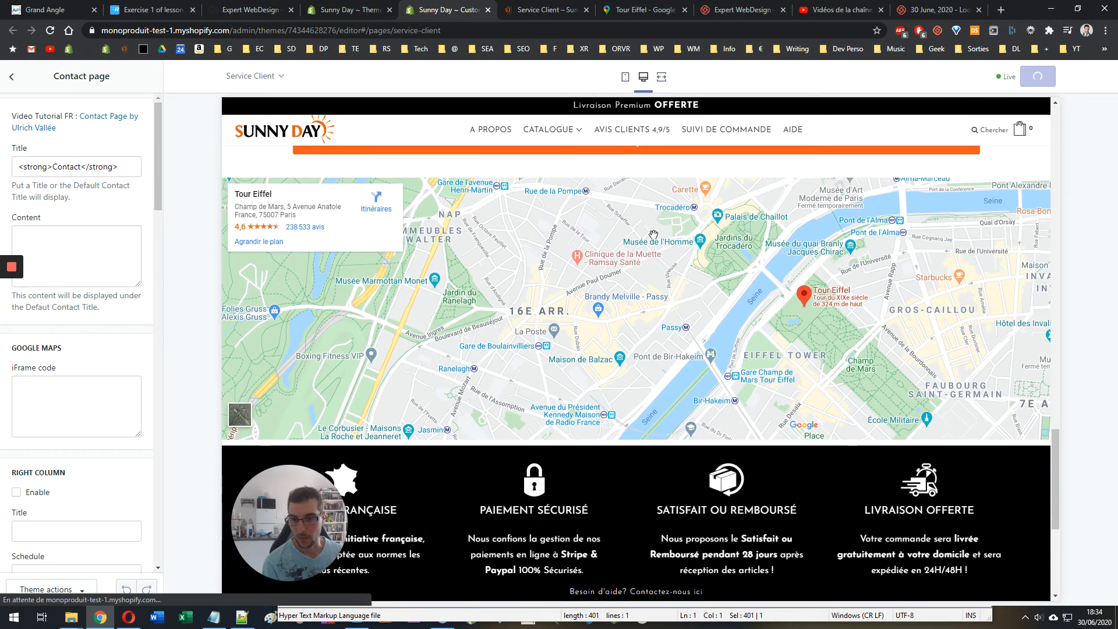
scroll(653, 235, up, 3)
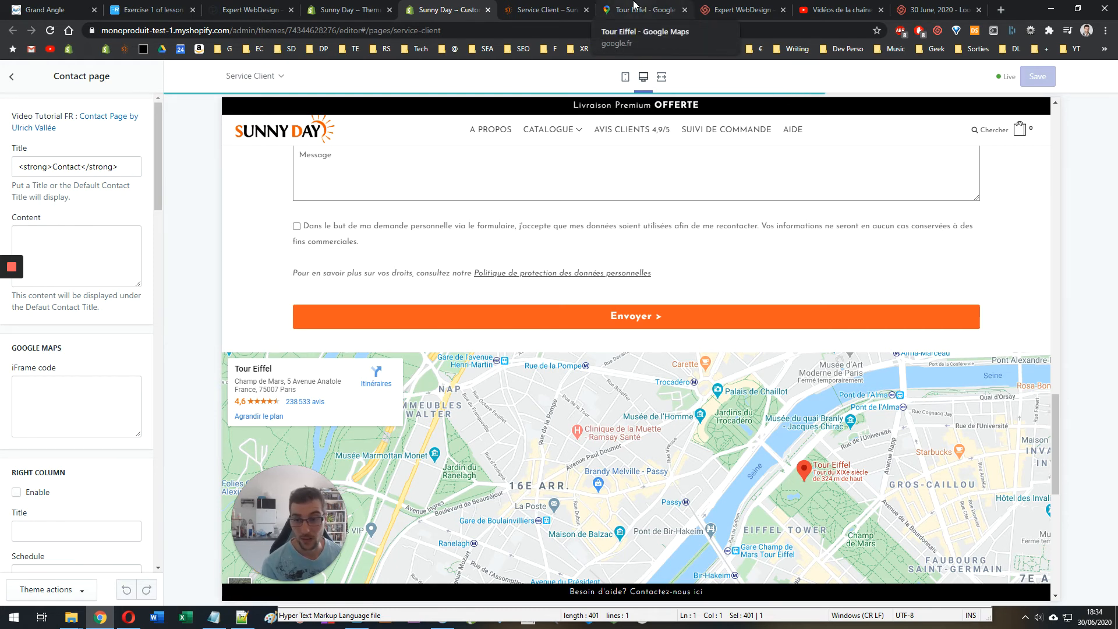
- Review the Tour Eiffel embed code in Google Maps and the iframe's width attribute in Notepad++, and return to the theme editor
click(633, 4)
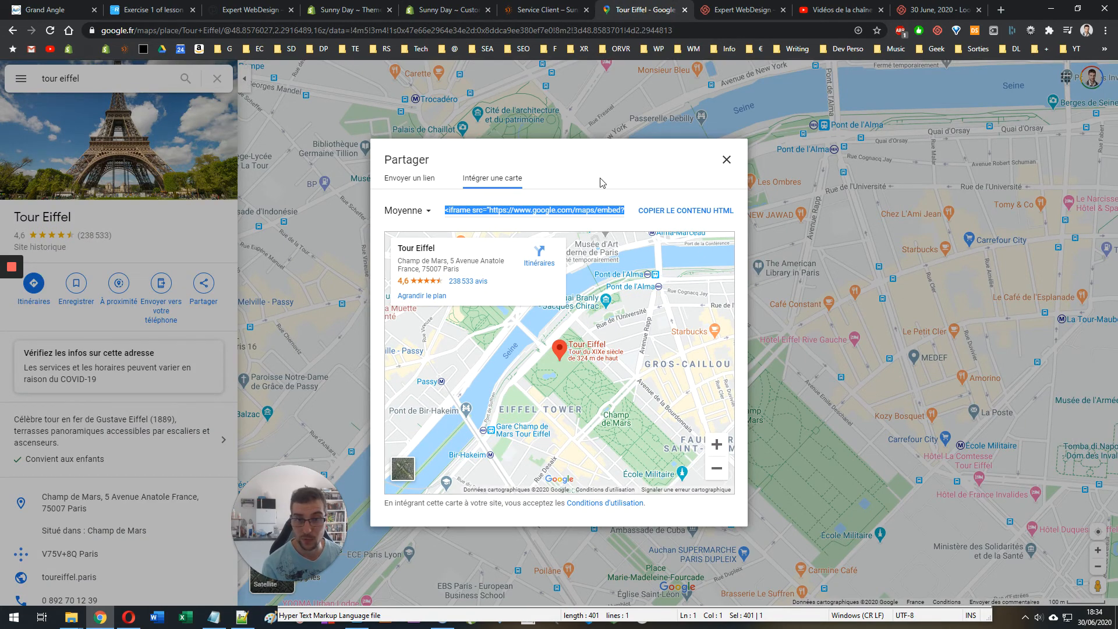
click(449, 10)
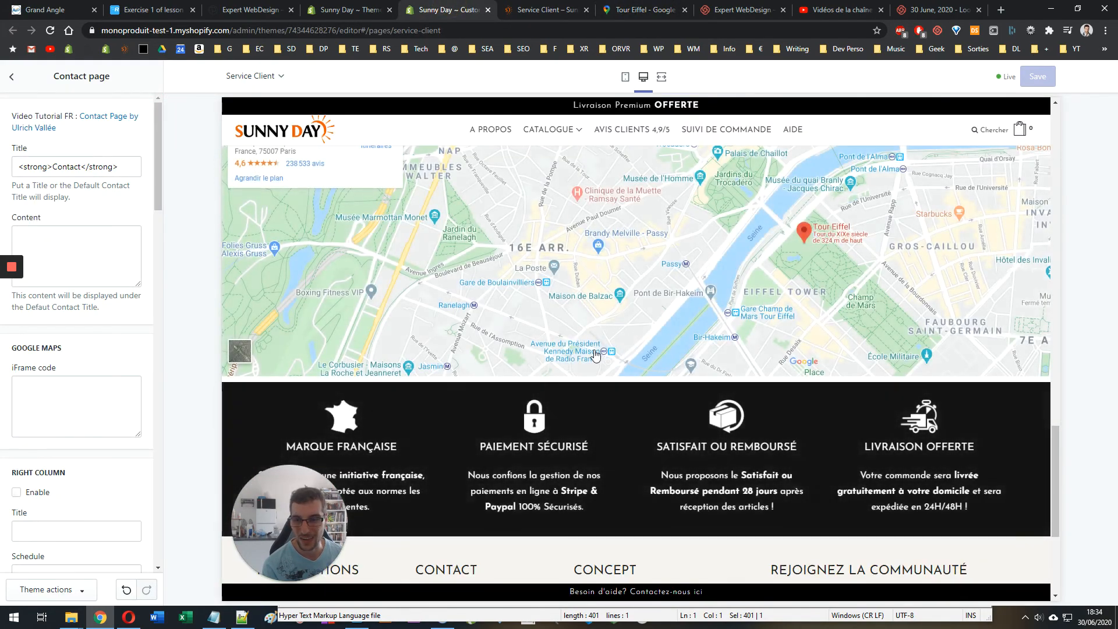
scroll(595, 355, up, 2)
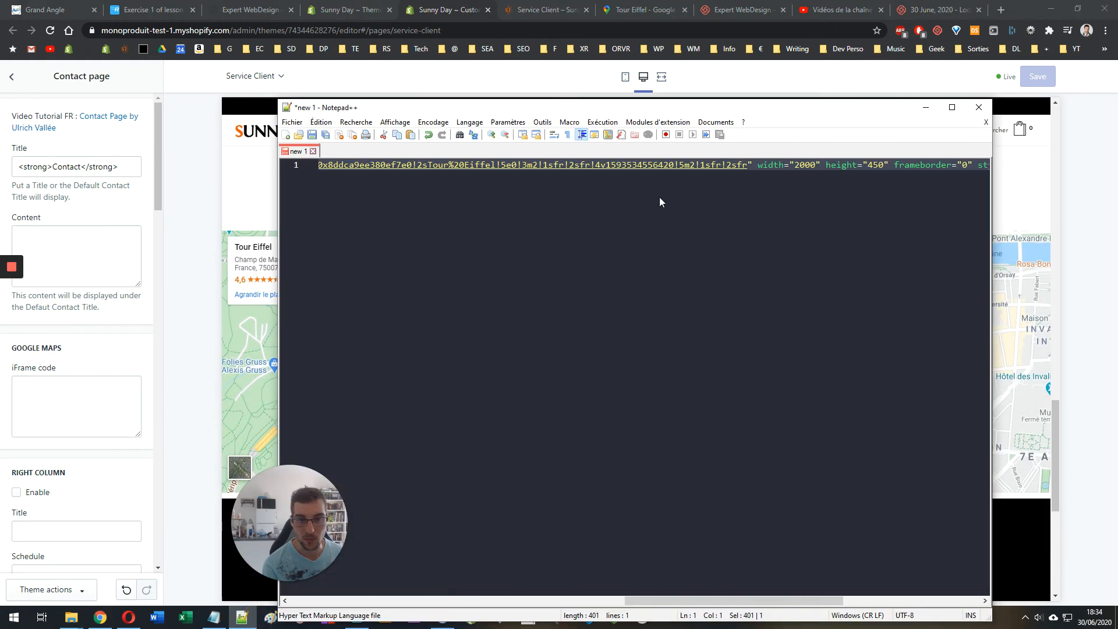
double_click(772, 165)
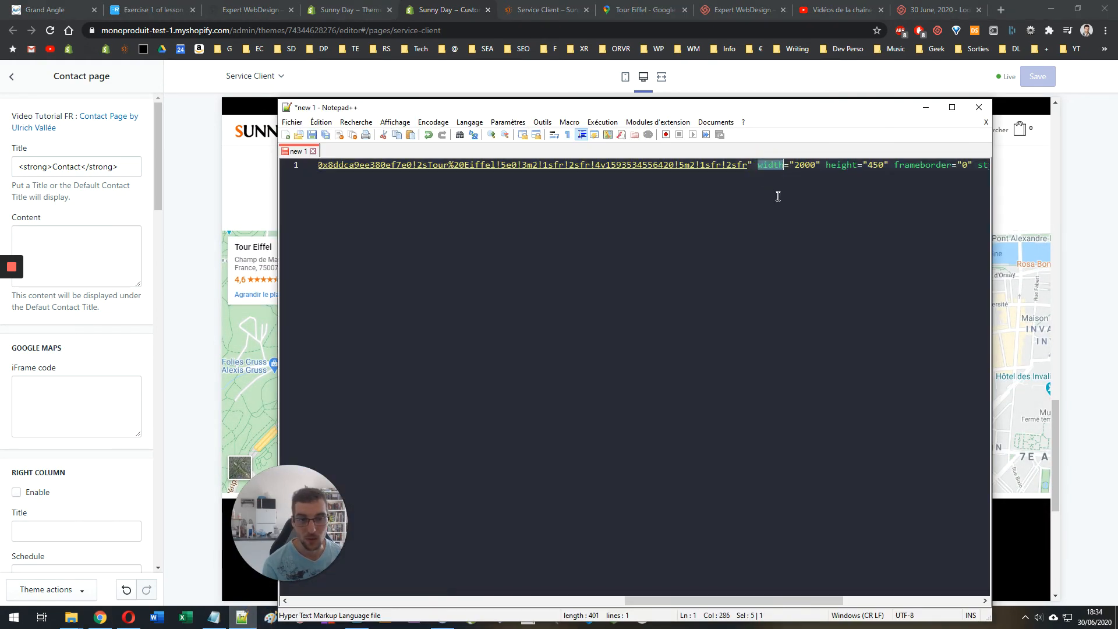
click(845, 168)
key(End)
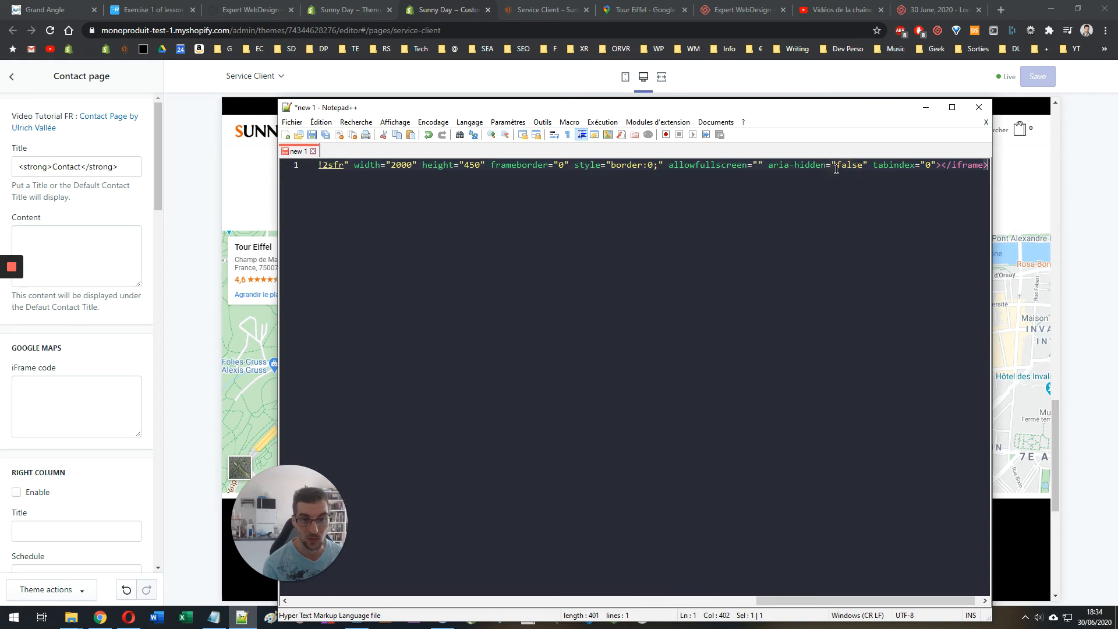
drag(677, 115, 904, 420)
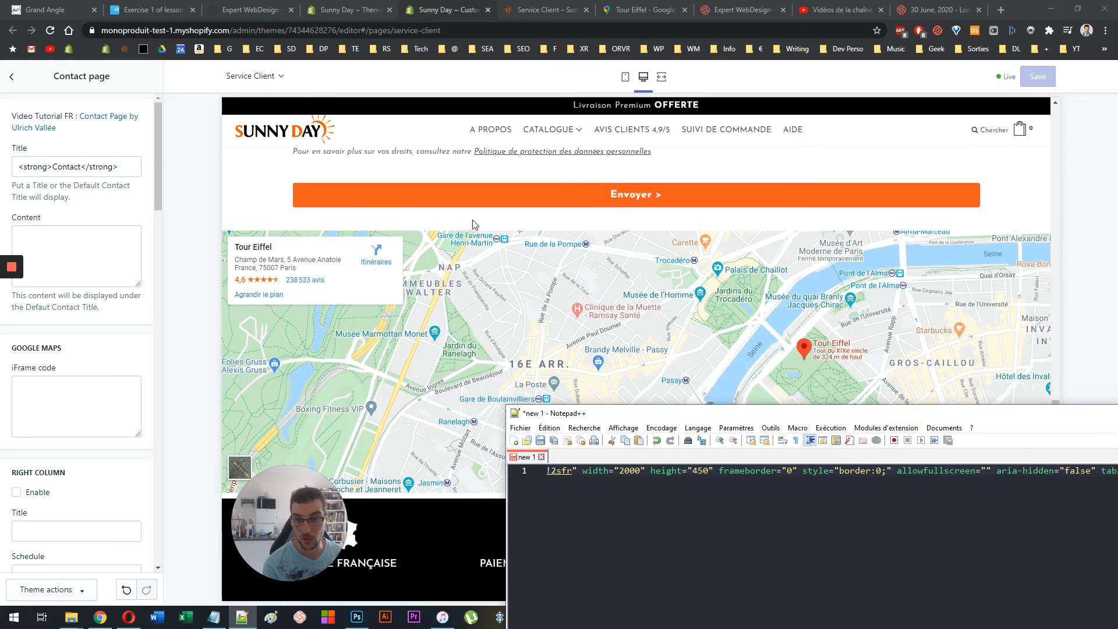
click(230, 207)
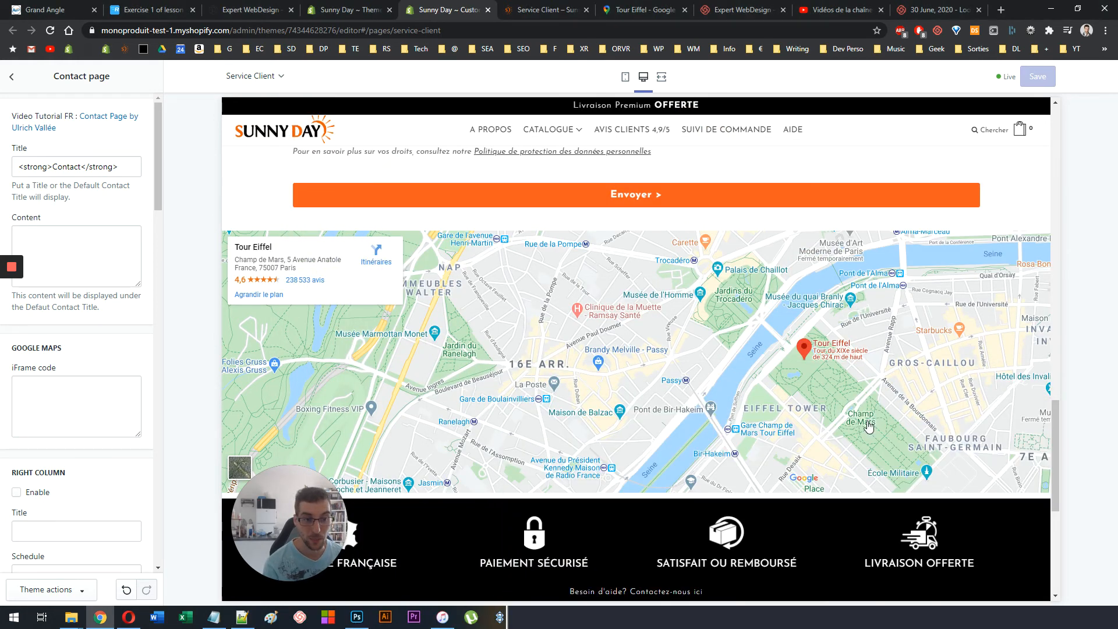
- Inspect the map's placement between the form and the black guarantees banner, and look through the Contact page section's settings
scroll(720, 560, down, 4)
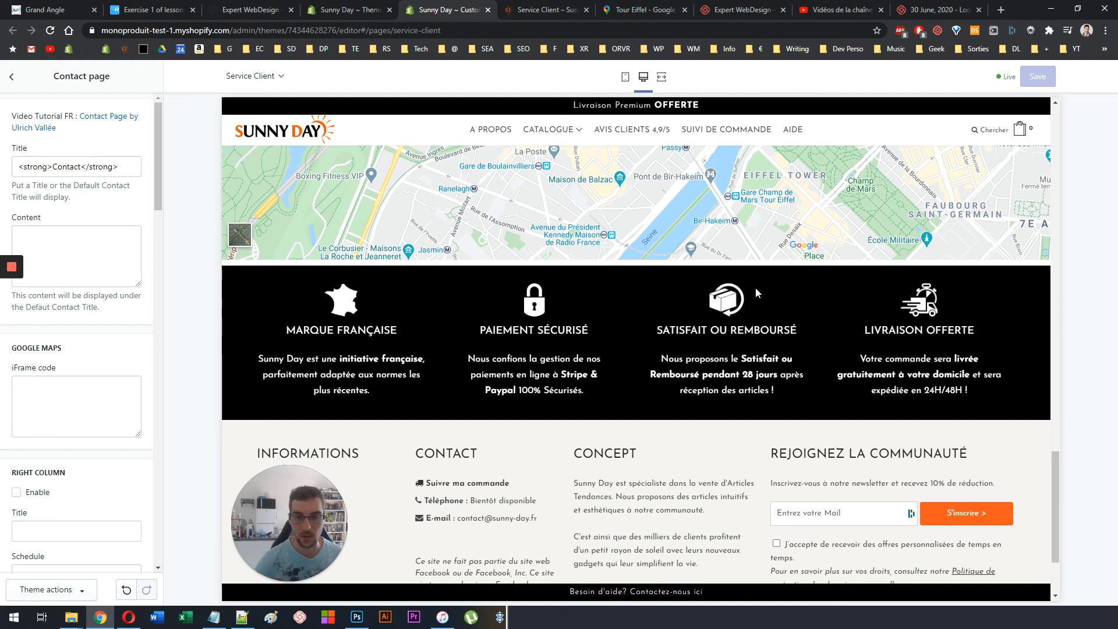
scroll(751, 292, up, 8)
scroll(734, 306, down, 3)
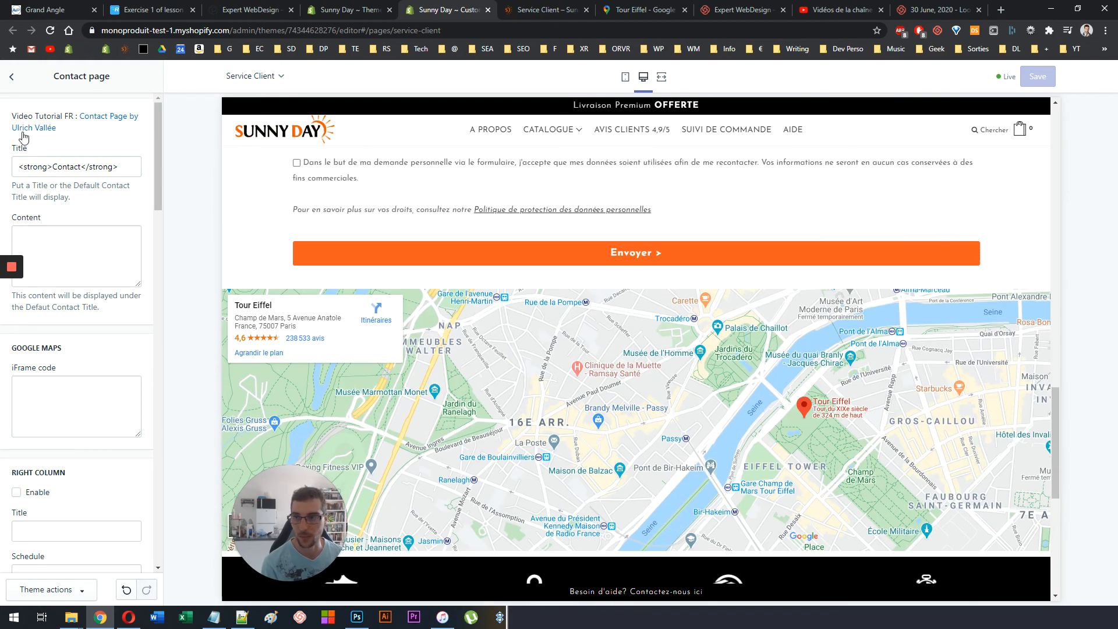
scroll(23, 137, down, 15)
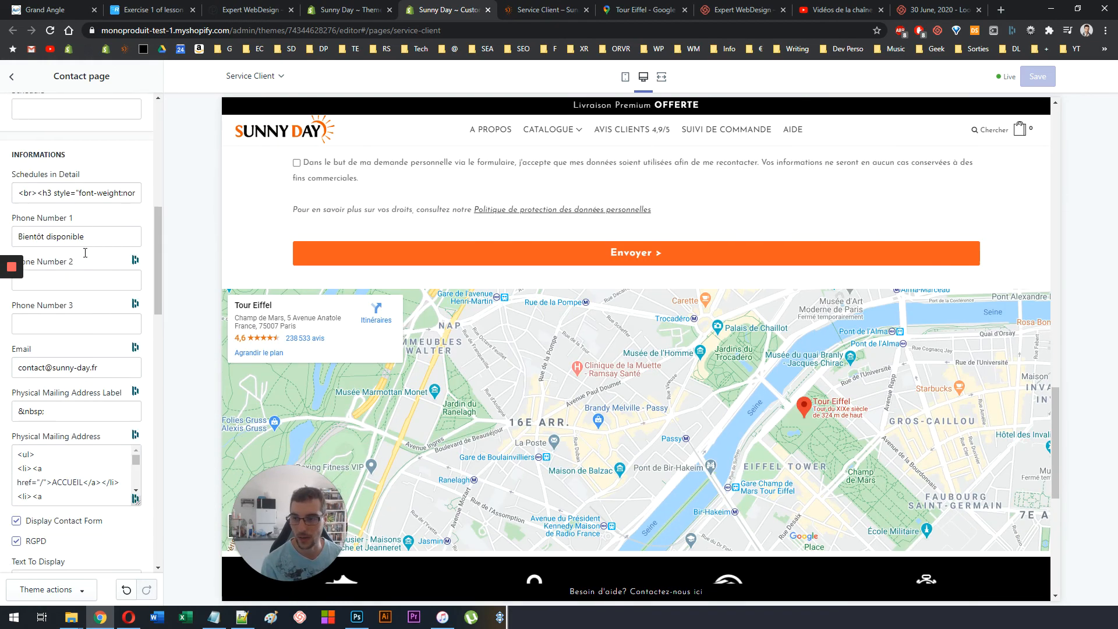
- Open the Grid Block below the contact section and review its Html Code, grid size, and desktop and mobile padding settings
click(11, 76)
click(79, 320)
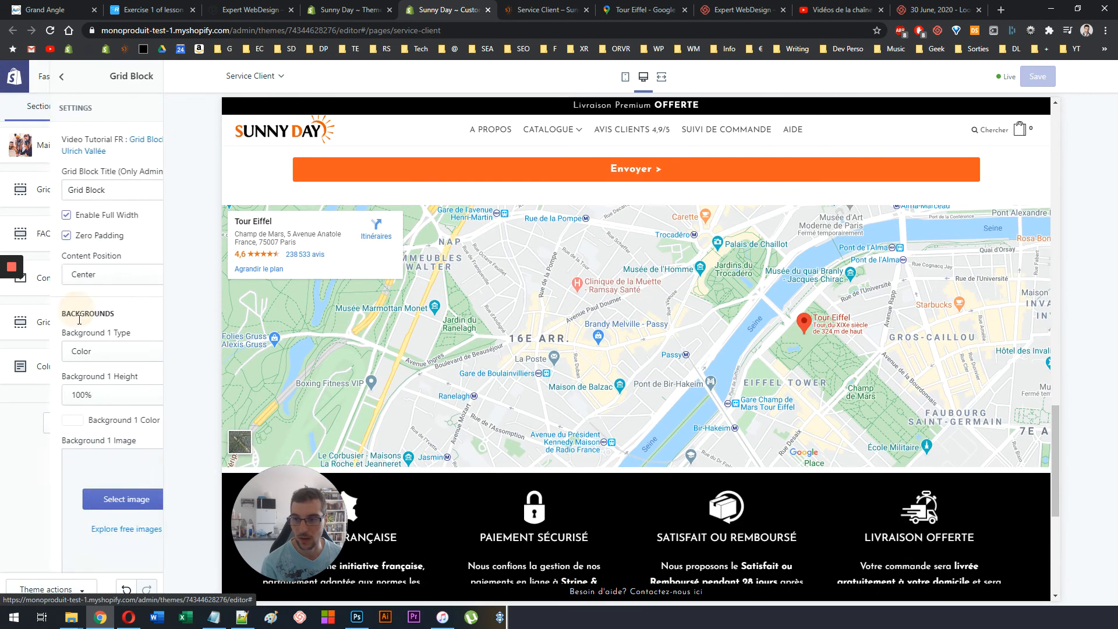
scroll(79, 320, down, 15)
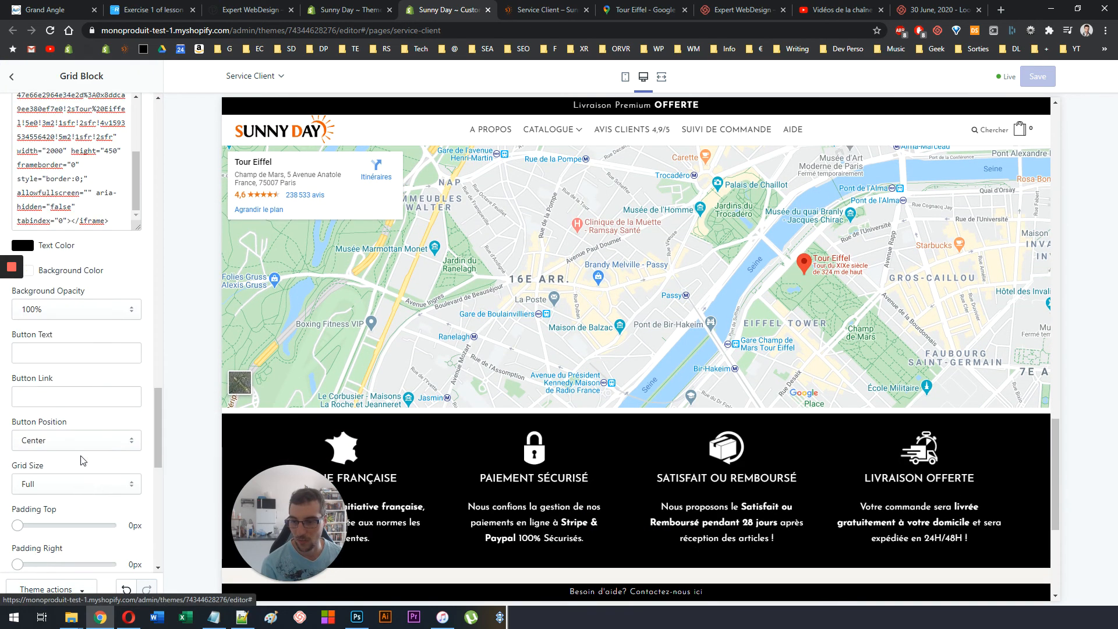
scroll(83, 460, down, 5)
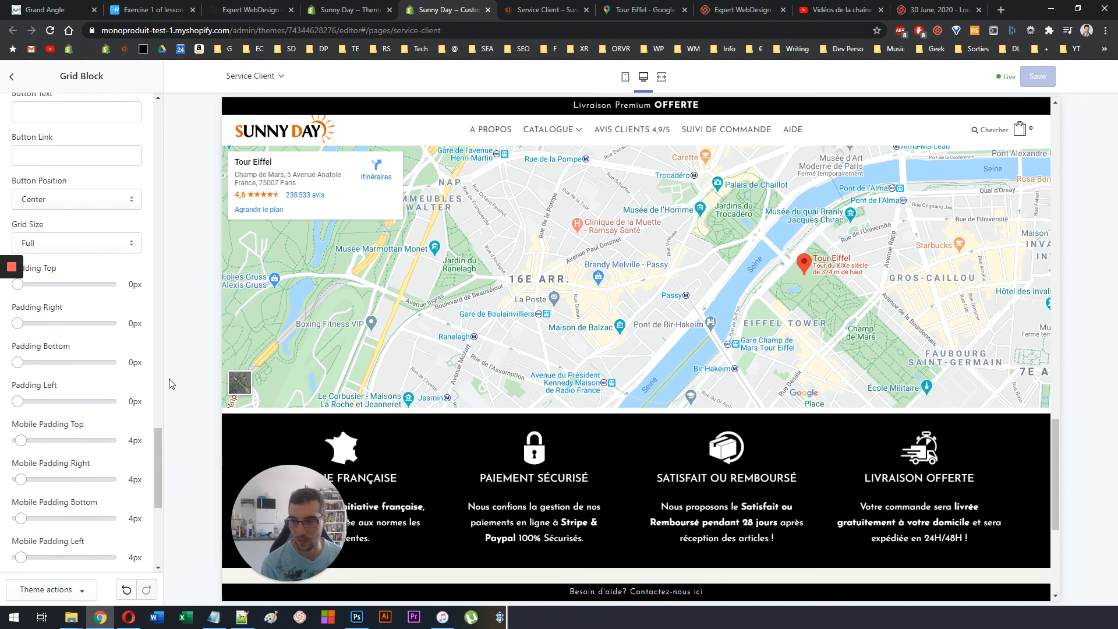